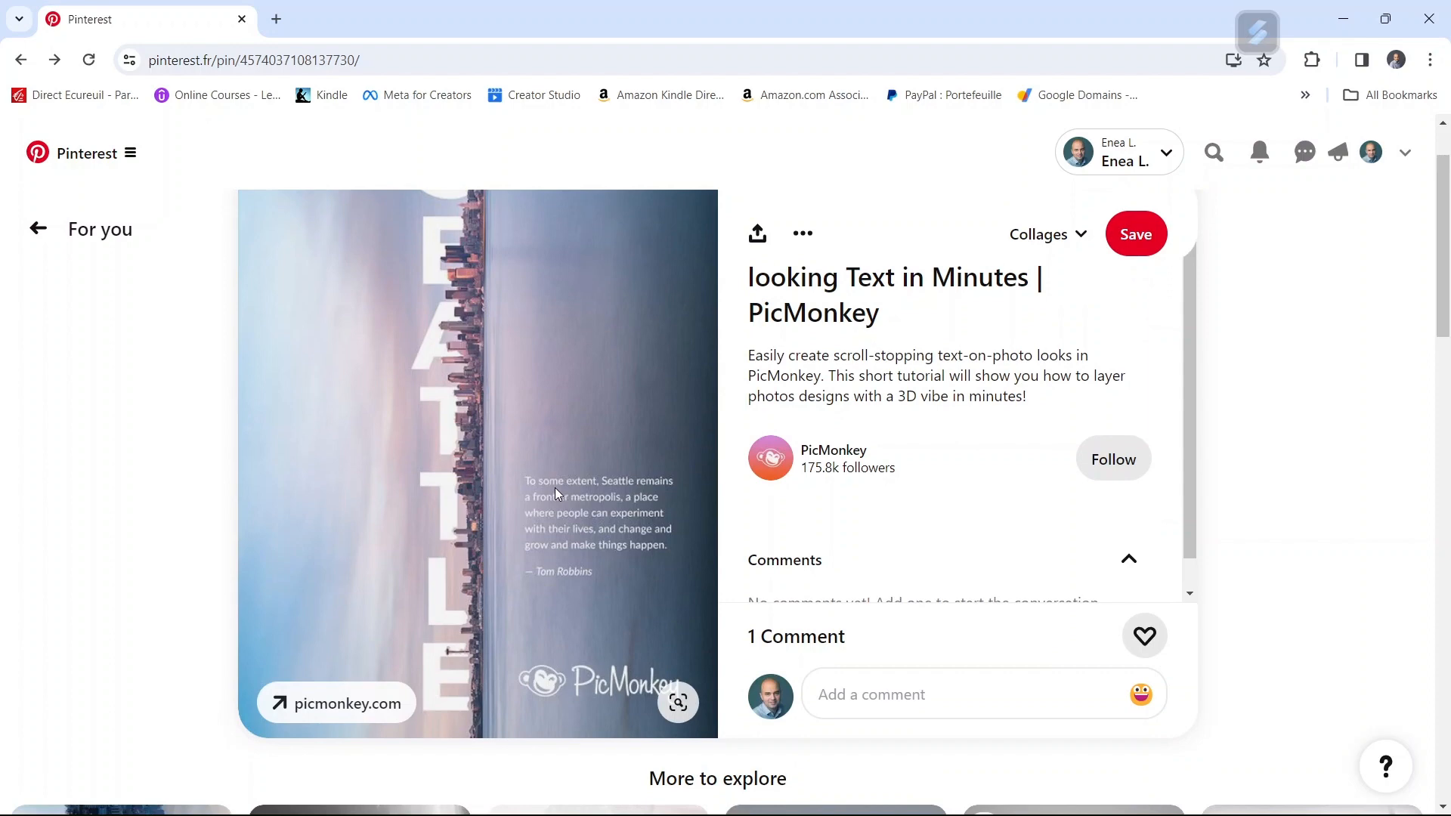
Review the vertical Seattle text example and the finished Miami design, ending on the original Miami.jpg photo.
{"action": "scroll", "coordinate": [595, 448], "scroll_direction": "up", "scroll_amount": 2}
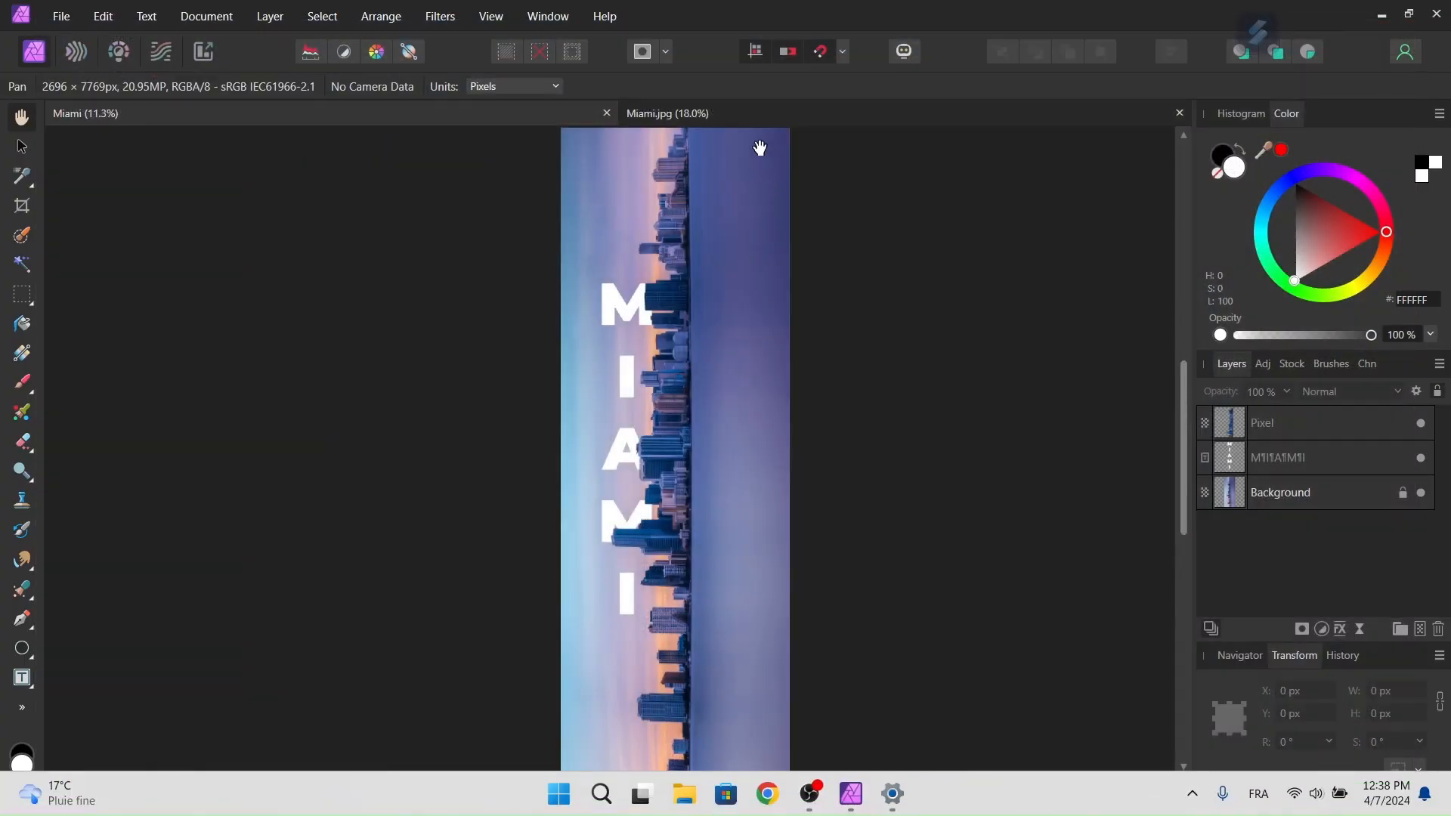
{"action": "left_click", "coordinate": [845, 112]}
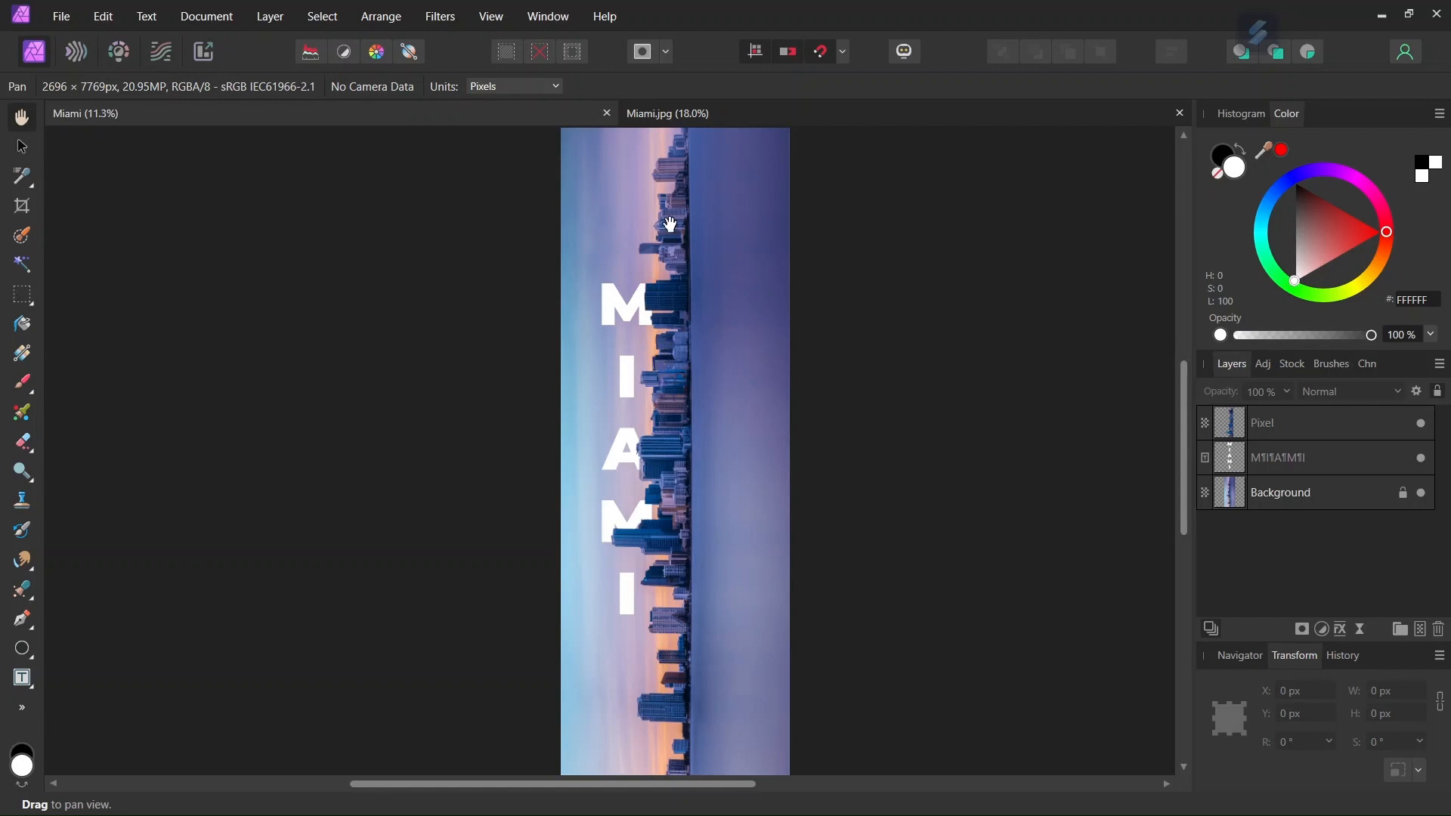
{"action": "scroll", "coordinate": [668, 315], "scroll_direction": "up", "scroll_amount": 1}
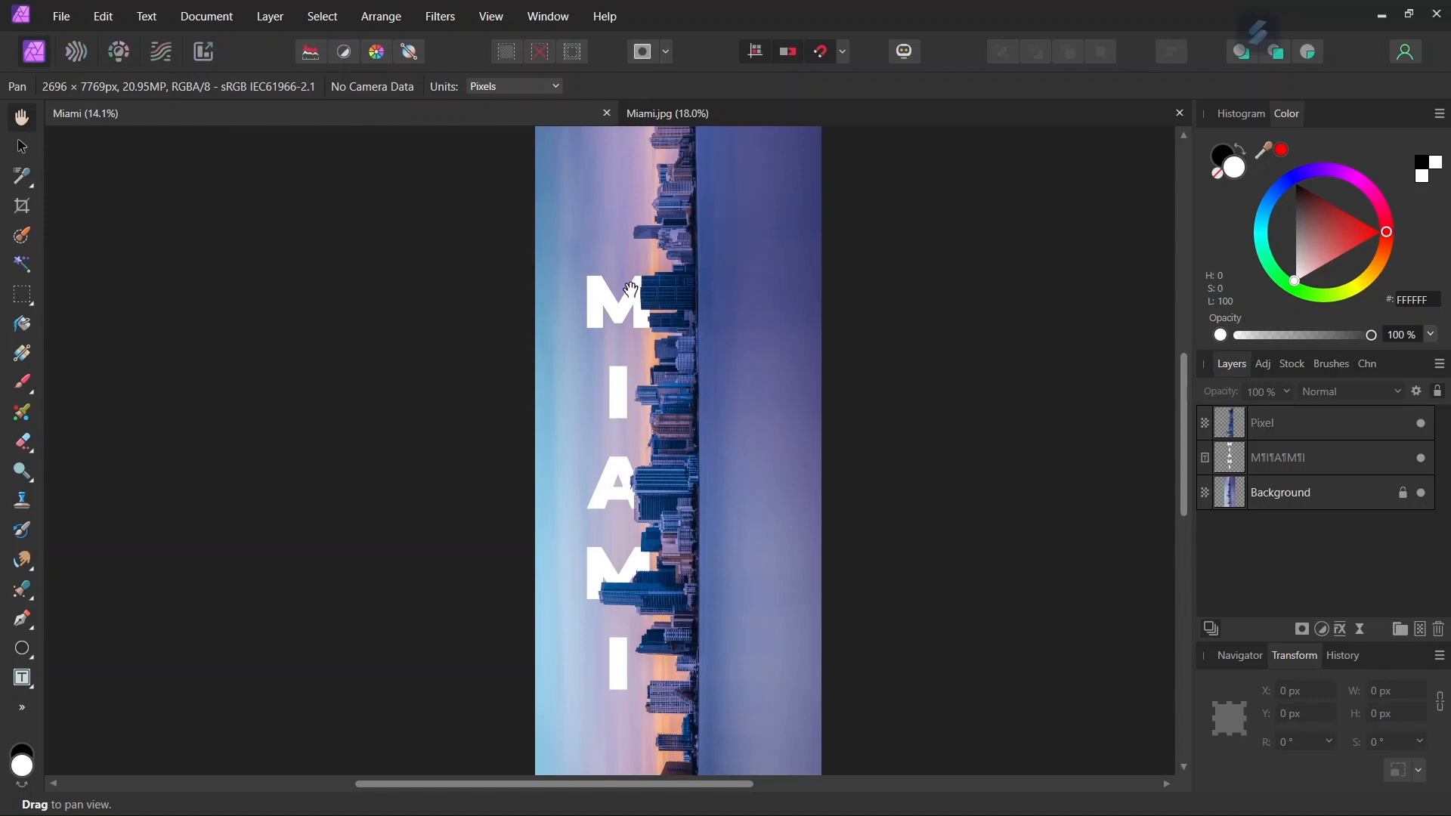
{"action": "left_click", "coordinate": [720, 112]}
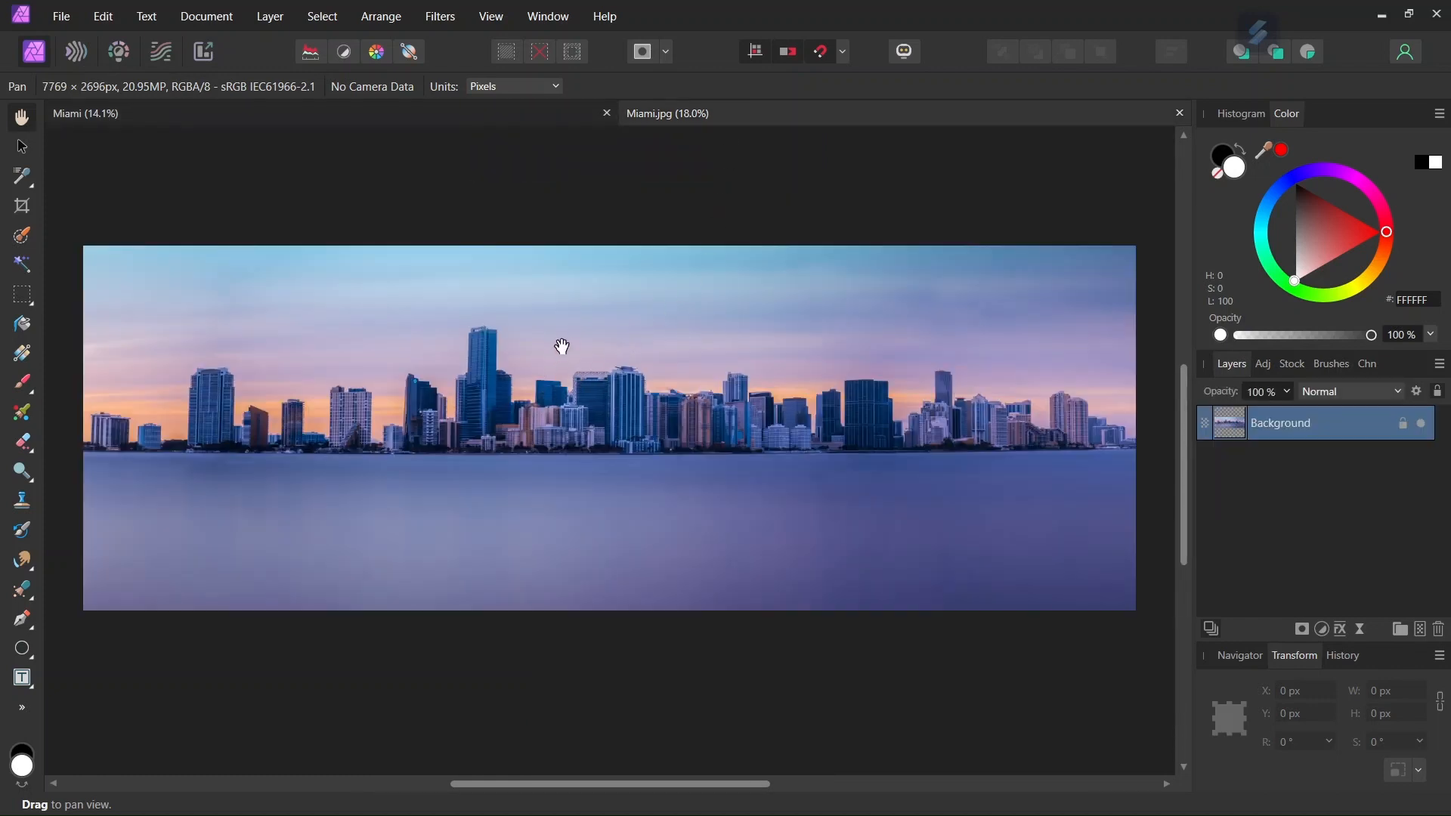
{"action": "scroll", "coordinate": [563, 340], "scroll_direction": "up", "scroll_amount": 1}
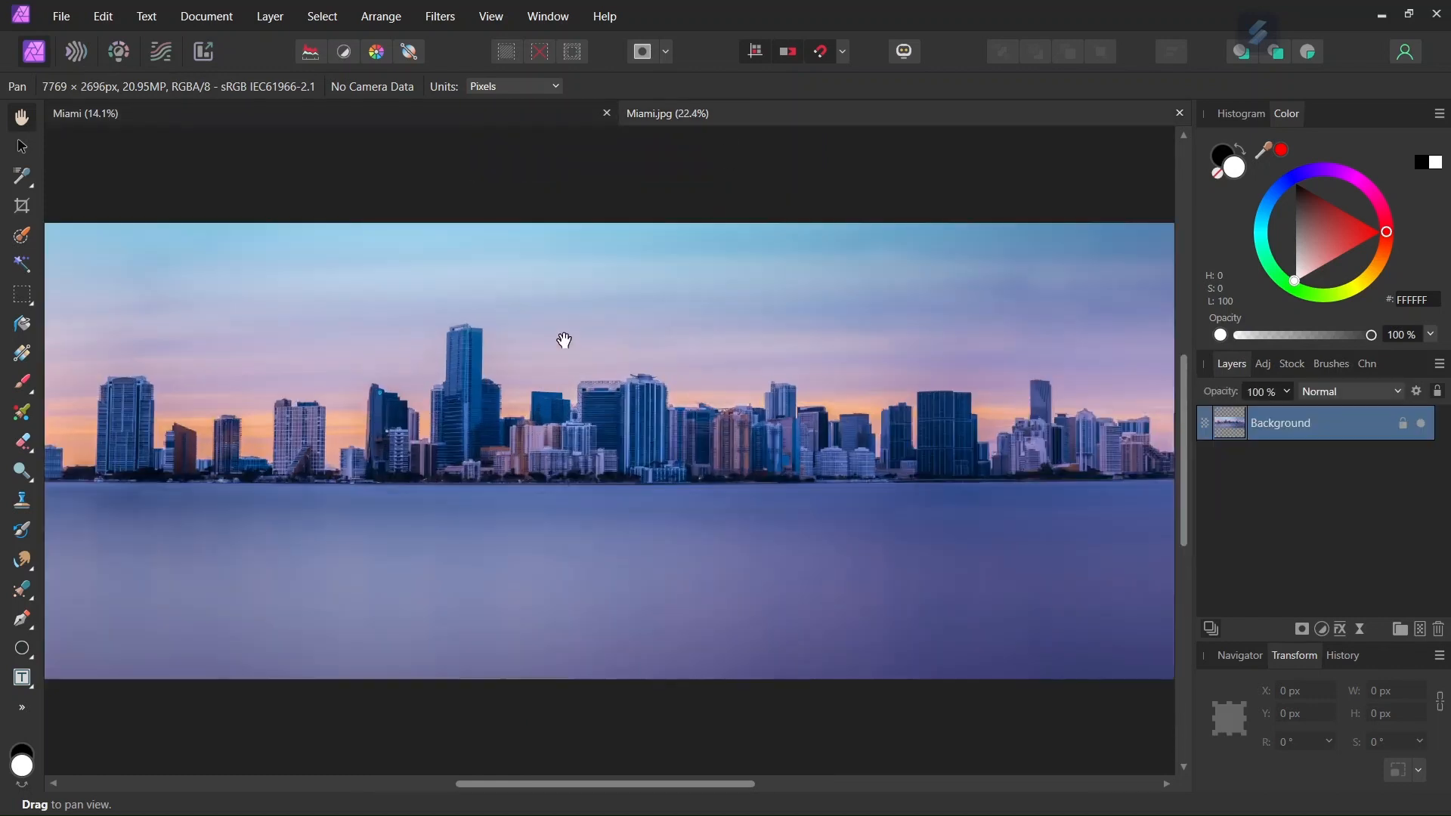
Select the tallest tower and the low buildings beside it with the Selection Brush at a width of 20 px.
{"action": "left_click", "coordinate": [24, 241]}
{"action": "left_click", "coordinate": [222, 85]}
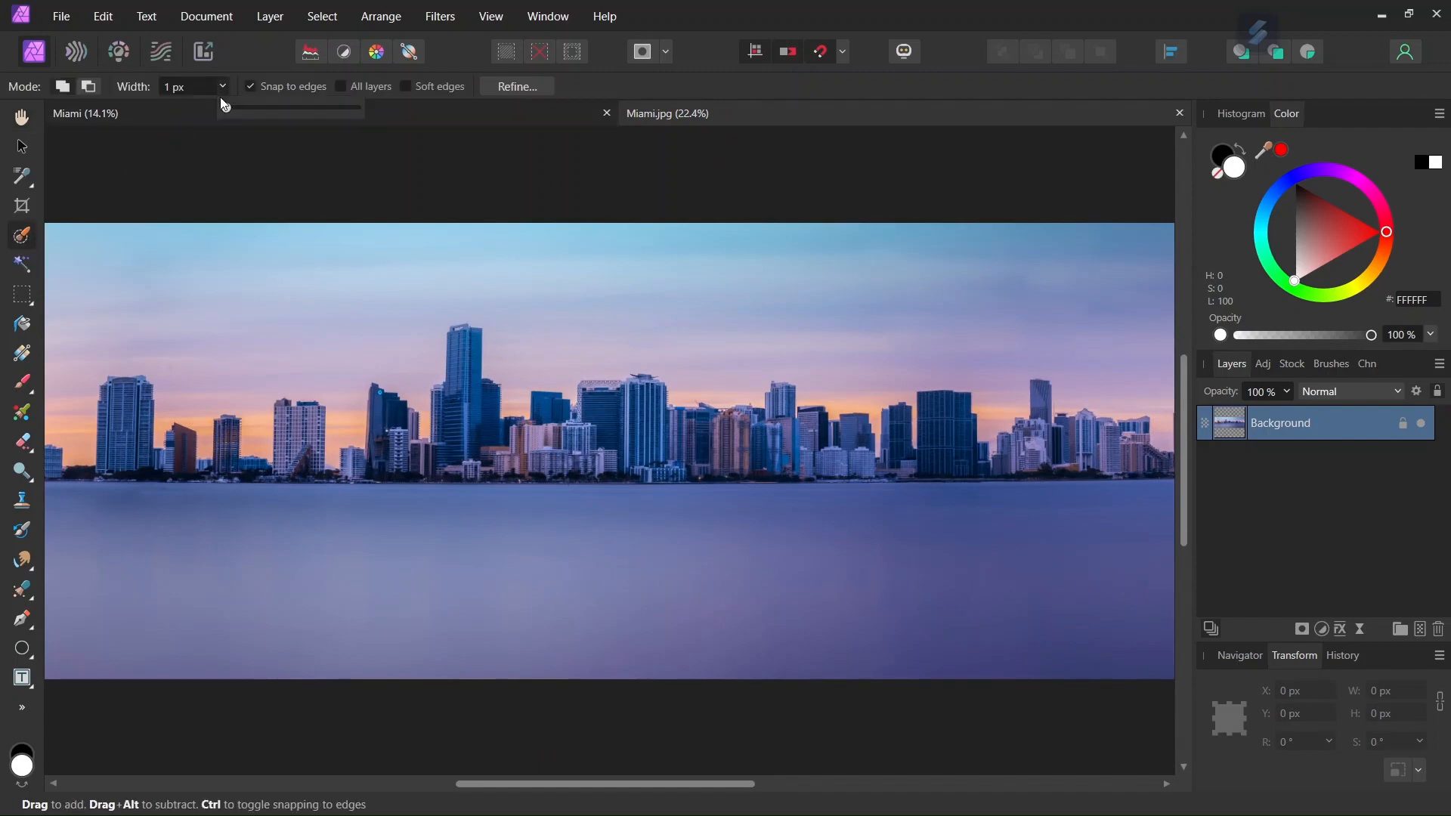
{"action": "left_click_drag", "start_coordinate": [226, 107], "coordinate": [242, 110]}
{"action": "scroll", "coordinate": [493, 384], "scroll_direction": "up", "scroll_amount": 1}
{"action": "mouse_move", "coordinate": [472, 400]}
{"action": "left_mouse_down"}
{"action": "mouse_move", "coordinate": [471, 457]}
{"action": "mouse_move", "coordinate": [487, 469]}
{"action": "left_mouse_up"}
{"action": "scroll", "coordinate": [543, 405], "scroll_direction": "down", "scroll_amount": 1}
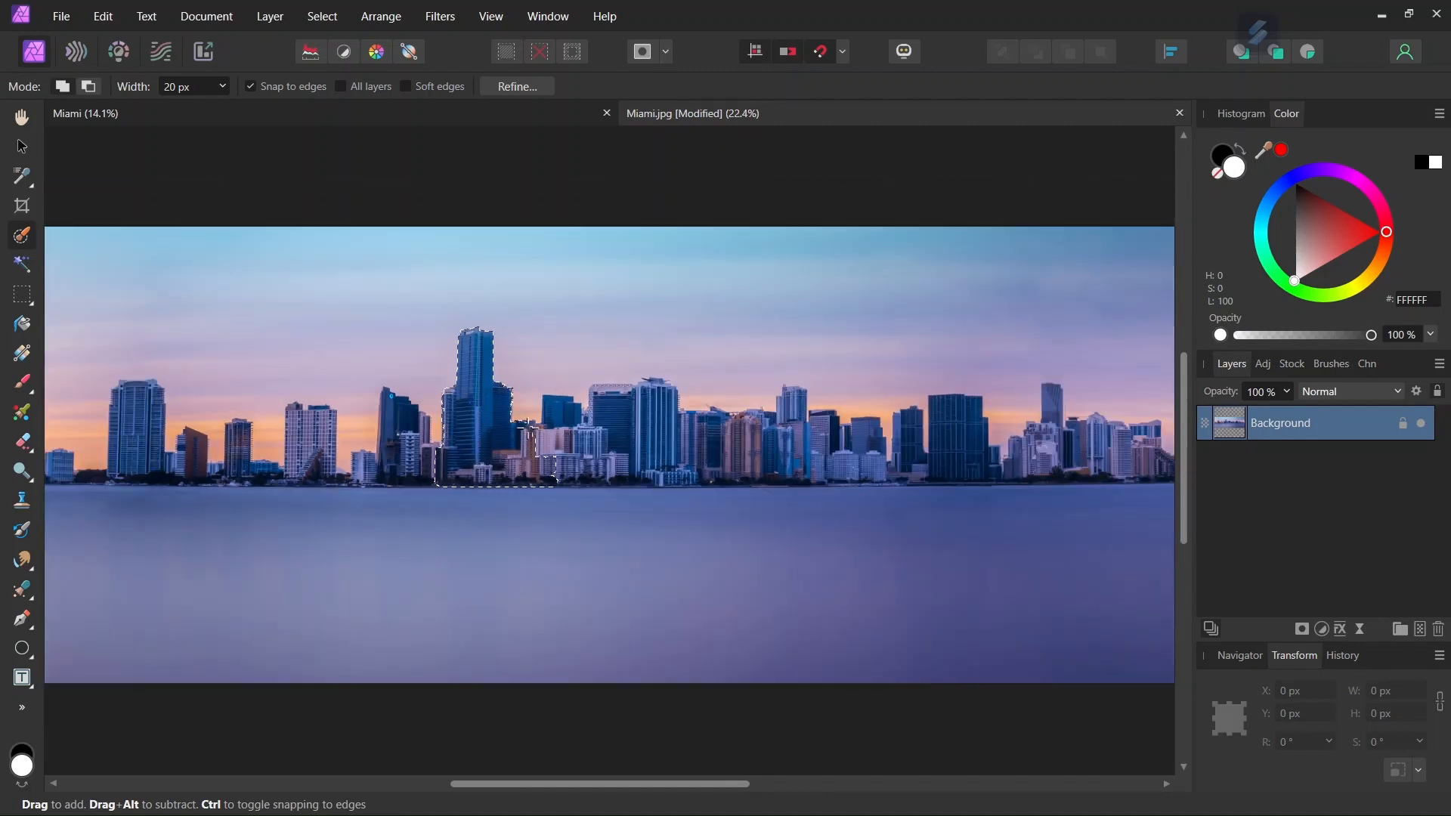
Extend the selection over the tower with the winged roof and the two dark block buildings further right in the skyline.
{"action": "scroll", "coordinate": [661, 410], "scroll_direction": "up", "scroll_amount": 2}
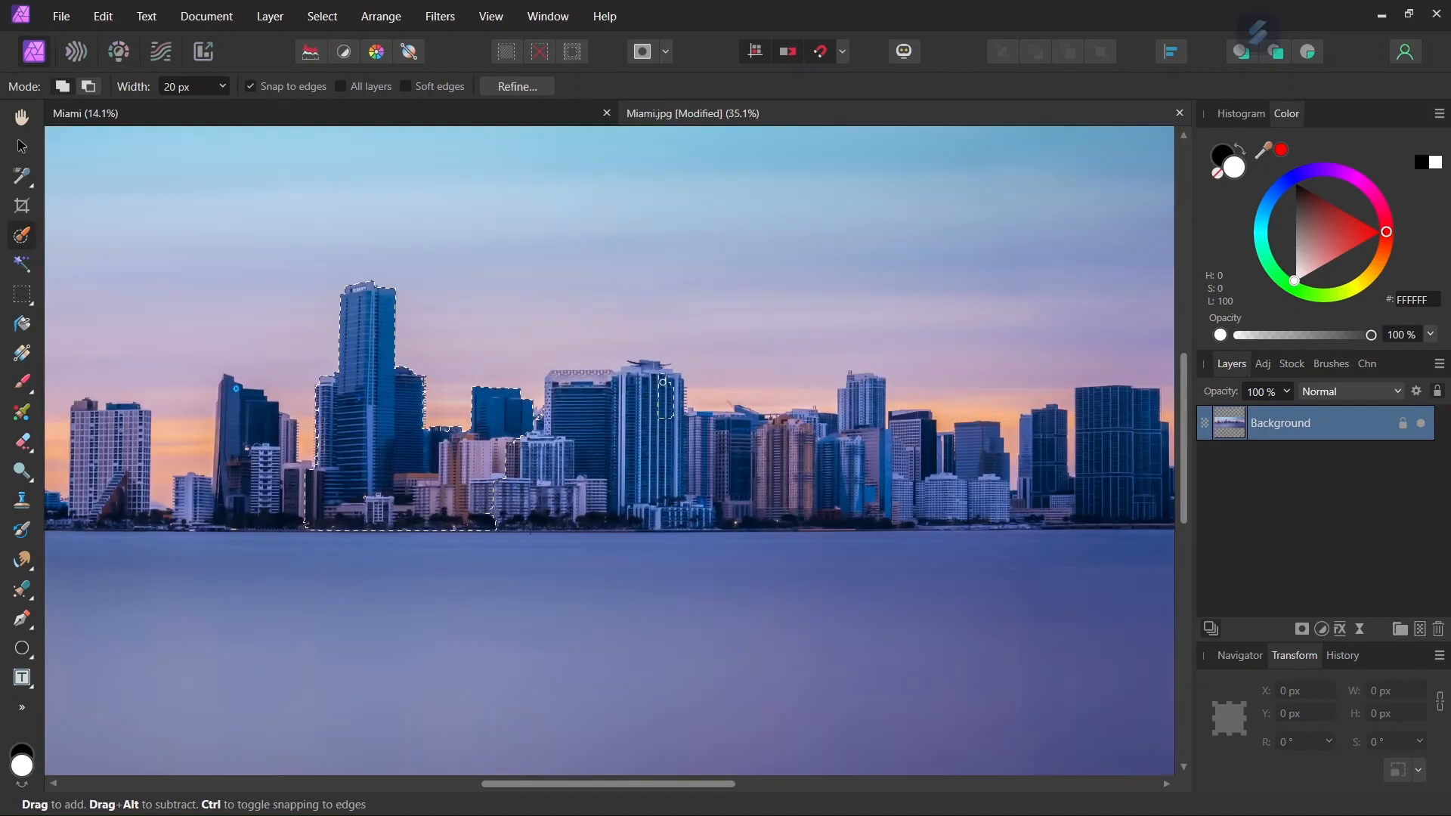
{"action": "mouse_move", "coordinate": [662, 382]}
{"action": "left_mouse_down"}
{"action": "mouse_move", "coordinate": [684, 472]}
{"action": "mouse_move", "coordinate": [642, 374]}
{"action": "mouse_move", "coordinate": [560, 398]}
{"action": "mouse_move", "coordinate": [530, 427]}
{"action": "mouse_move", "coordinate": [522, 412]}
{"action": "mouse_move", "coordinate": [540, 450]}
{"action": "mouse_move", "coordinate": [567, 429]}
{"action": "mouse_move", "coordinate": [530, 514]}
{"action": "mouse_move", "coordinate": [582, 522]}
{"action": "mouse_move", "coordinate": [660, 495]}
{"action": "mouse_move", "coordinate": [694, 516]}
{"action": "mouse_move", "coordinate": [701, 438]}
{"action": "left_mouse_up"}
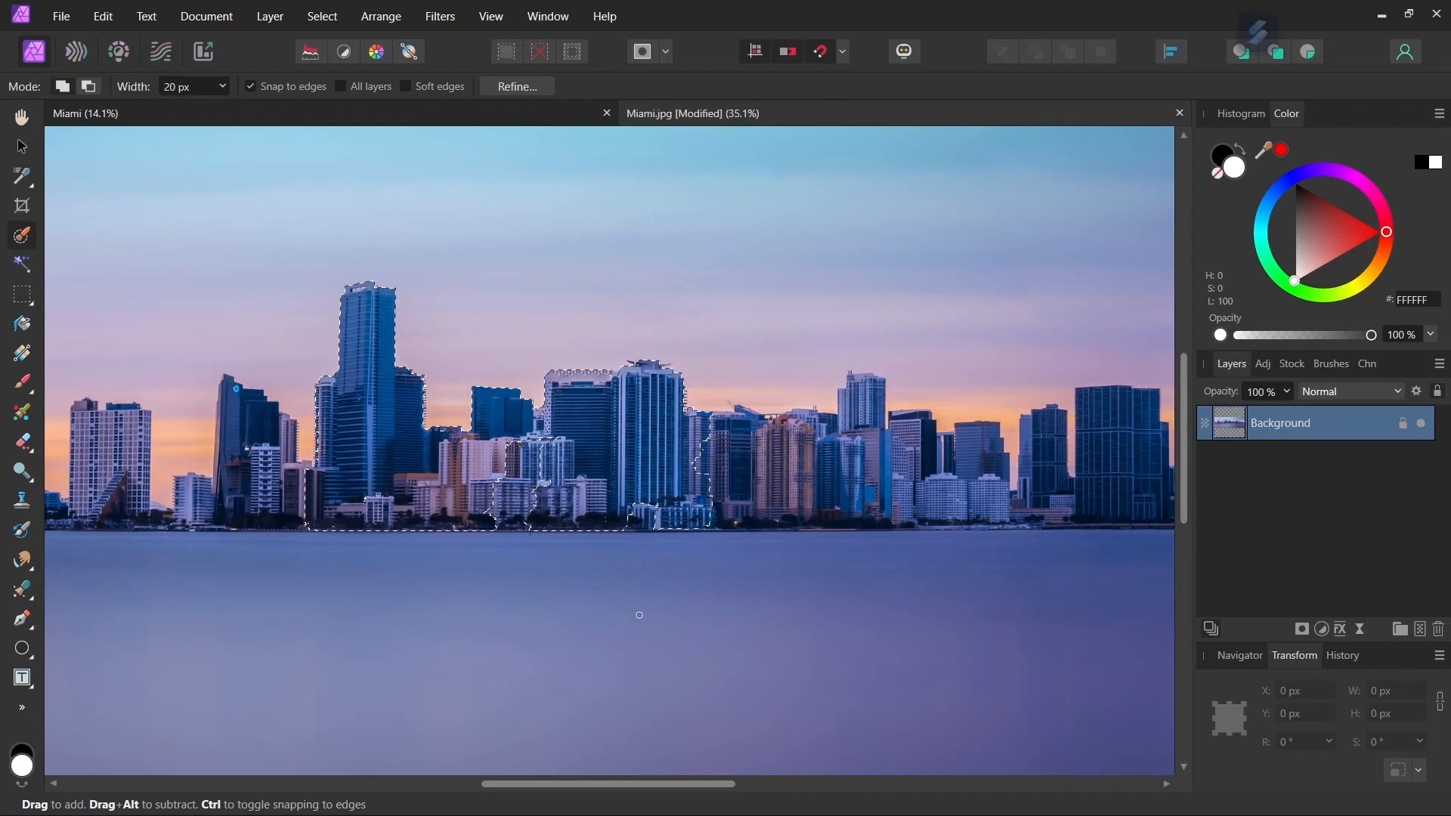
{"action": "left_click_drag", "start_coordinate": [661, 785], "coordinate": [710, 788]}
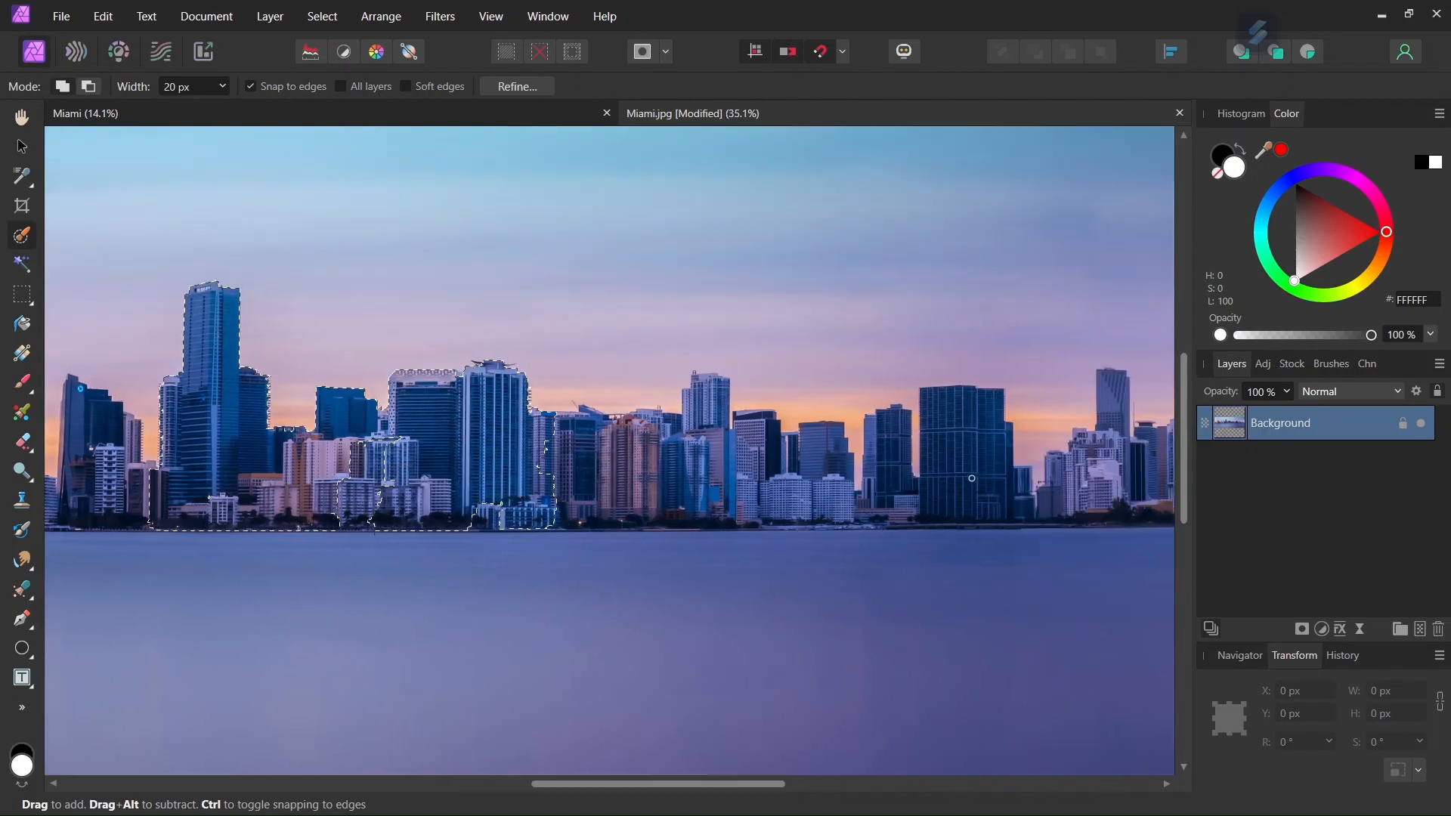
{"action": "mouse_move", "coordinate": [972, 478]}
{"action": "left_mouse_down"}
{"action": "mouse_move", "coordinate": [951, 414]}
{"action": "mouse_move", "coordinate": [931, 499]}
{"action": "left_mouse_up"}
{"action": "left_click_drag", "start_coordinate": [895, 431], "coordinate": [880, 495]}
{"action": "scroll", "coordinate": [845, 490], "scroll_direction": "down", "scroll_amount": 1}
Set the selection brush width to 1 px and add the small rooftop fixture on the tallest tower to the selection.
{"action": "left_click", "coordinate": [222, 87]}
{"action": "left_click_drag", "start_coordinate": [221, 109], "coordinate": [197, 120]}
{"action": "scroll", "coordinate": [305, 331], "scroll_direction": "up", "scroll_amount": 1}
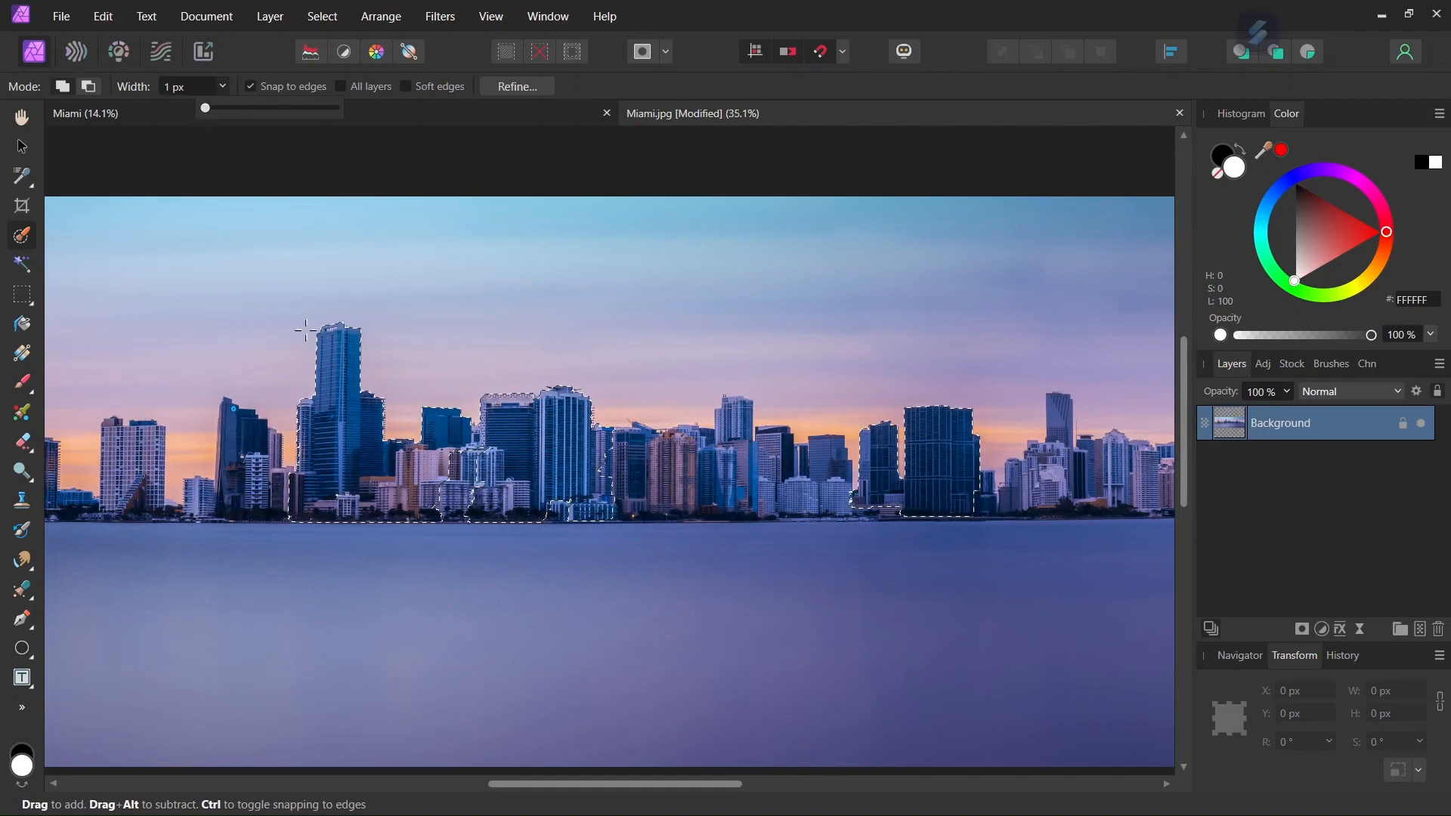
{"action": "scroll", "coordinate": [306, 331], "scroll_direction": "up", "scroll_amount": 6}
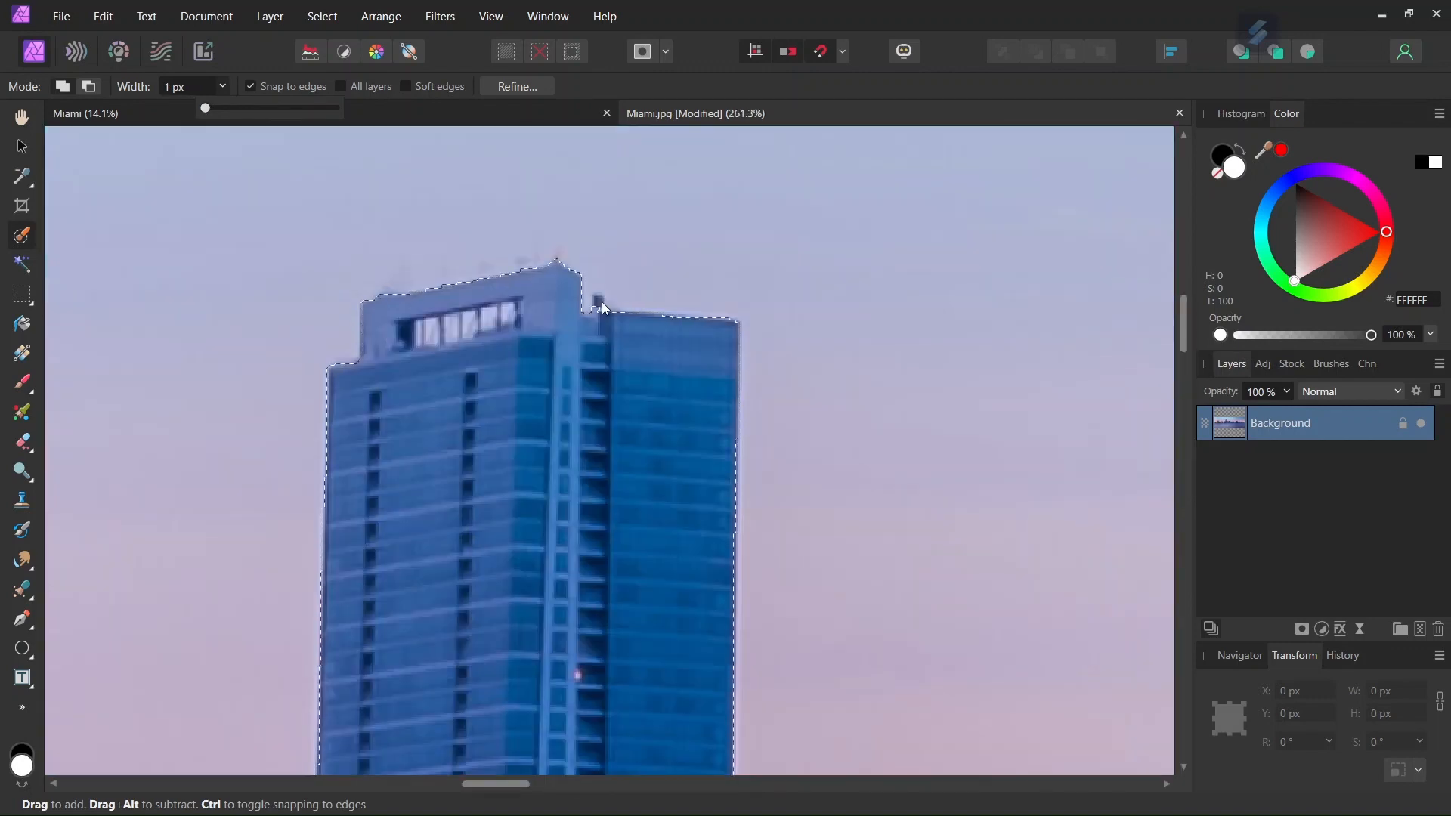
{"action": "left_click", "coordinate": [602, 302]}
{"action": "left_click_drag", "start_coordinate": [598, 306], "coordinate": [596, 297]}
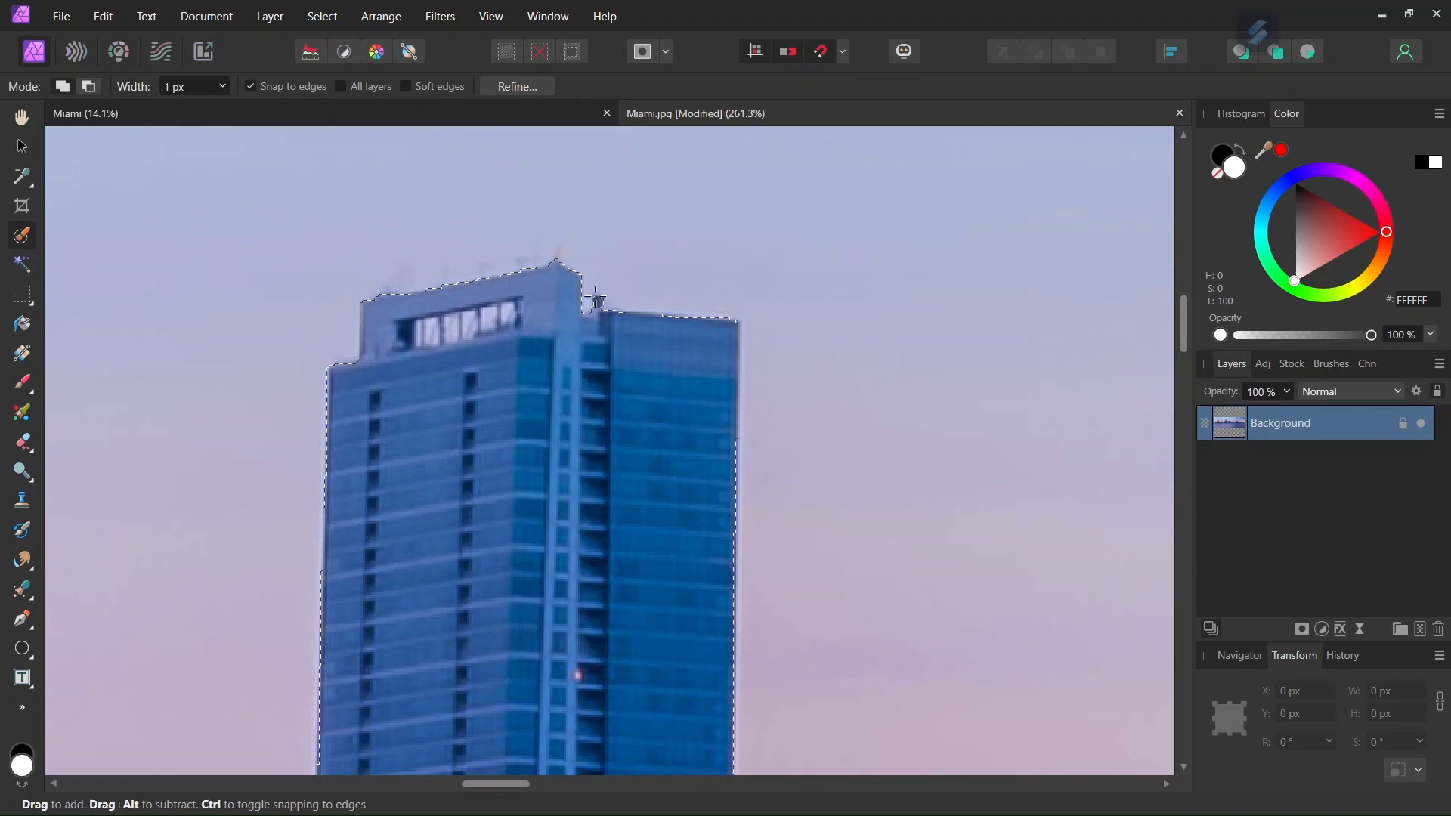
Add the two uppermost missing balcony ledges on the building right of the tallest tower to the selection.
{"action": "scroll", "coordinate": [662, 512], "scroll_direction": "down", "scroll_amount": 2}
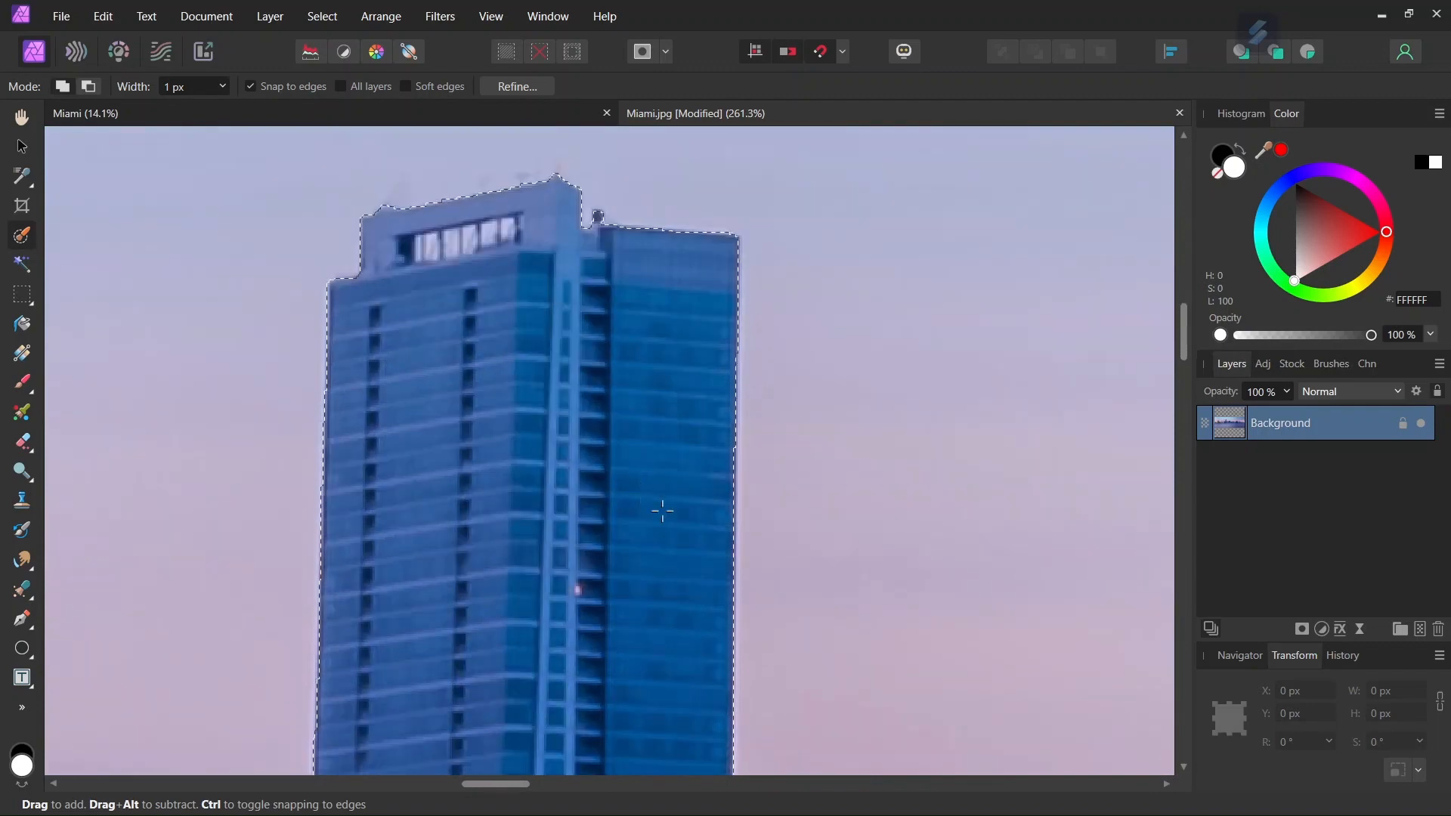
{"action": "scroll", "coordinate": [663, 512], "scroll_direction": "down", "scroll_amount": 2}
{"action": "scroll", "coordinate": [782, 725], "scroll_direction": "up", "scroll_amount": 4}
{"action": "scroll", "coordinate": [856, 468], "scroll_direction": "down", "scroll_amount": 4}
{"action": "scroll", "coordinate": [915, 629], "scroll_direction": "up", "scroll_amount": 1}
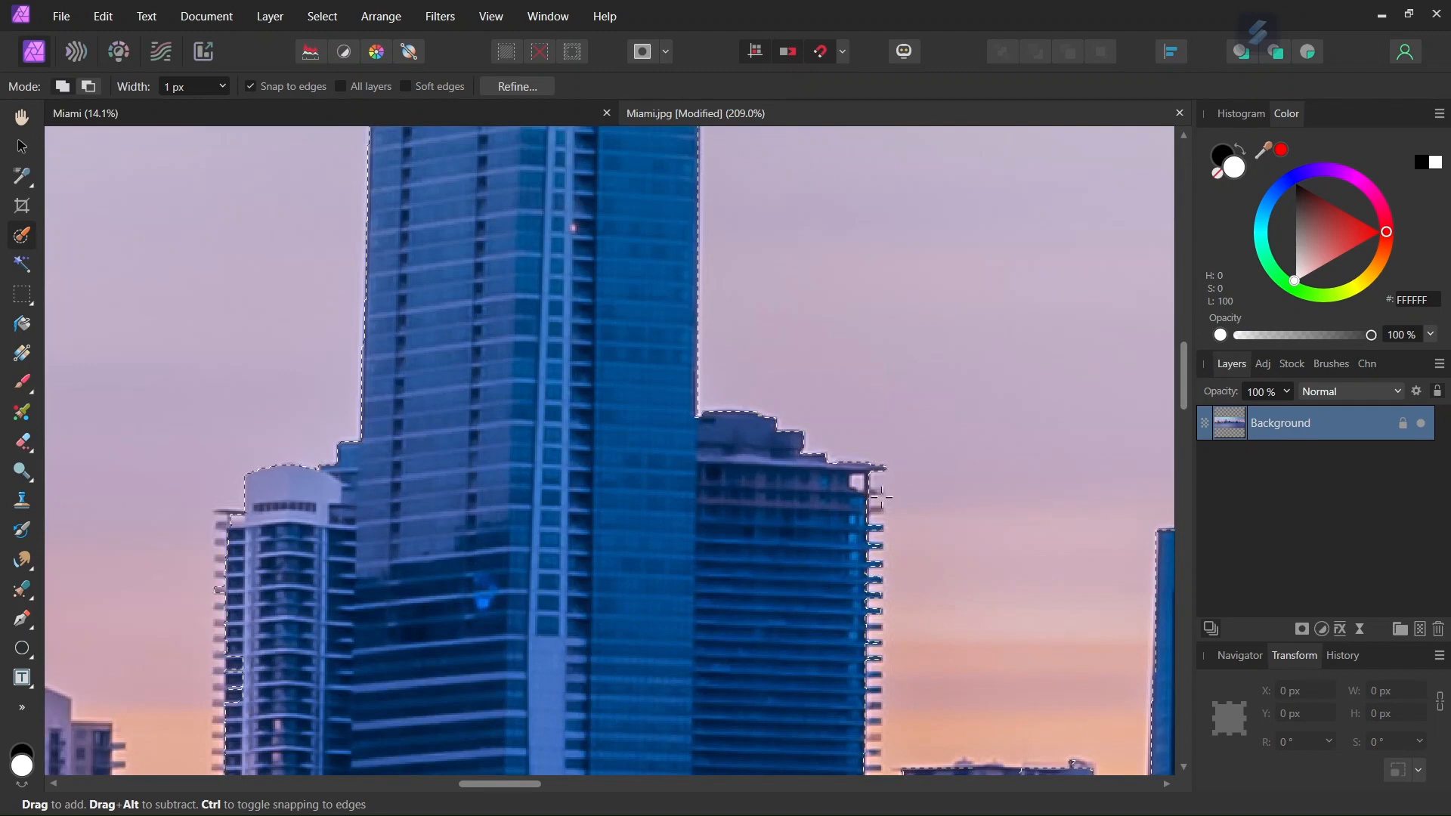
{"action": "scroll", "coordinate": [877, 495], "scroll_direction": "up", "scroll_amount": 1}
{"action": "scroll", "coordinate": [853, 486], "scroll_direction": "up", "scroll_amount": 4}
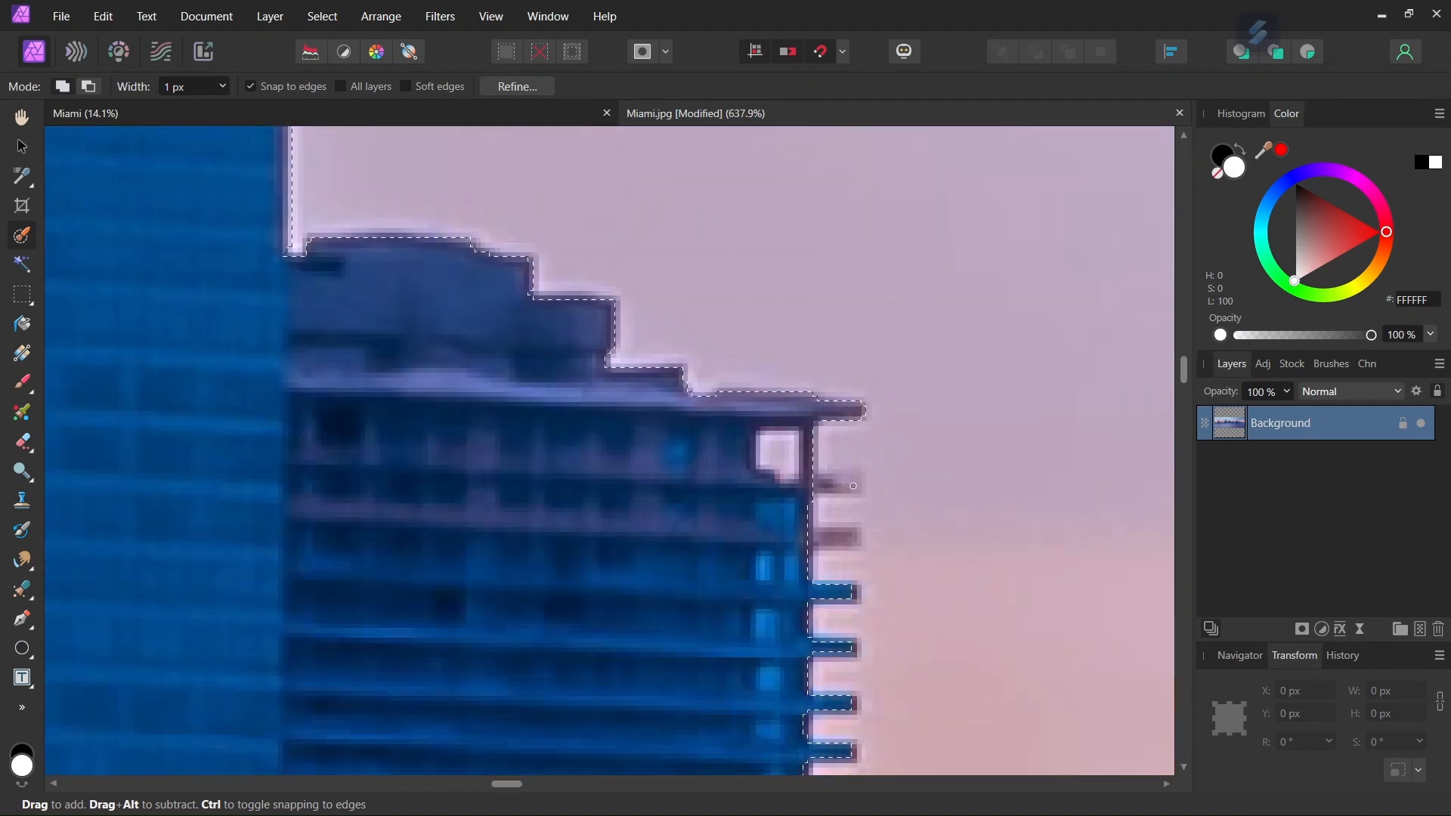
{"action": "left_click_drag", "start_coordinate": [854, 485], "coordinate": [829, 484]}
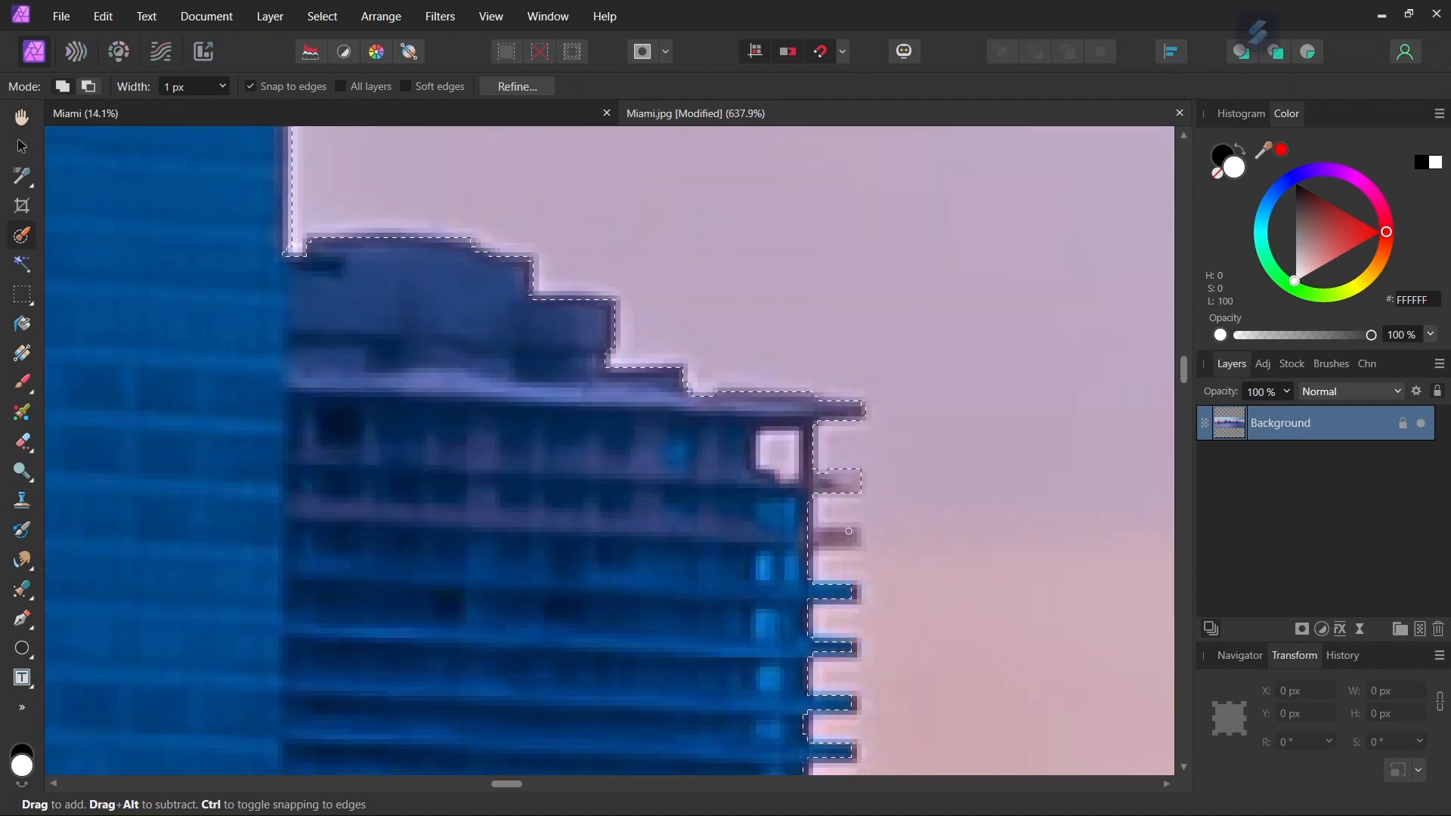
{"action": "left_click_drag", "start_coordinate": [849, 532], "coordinate": [818, 538]}
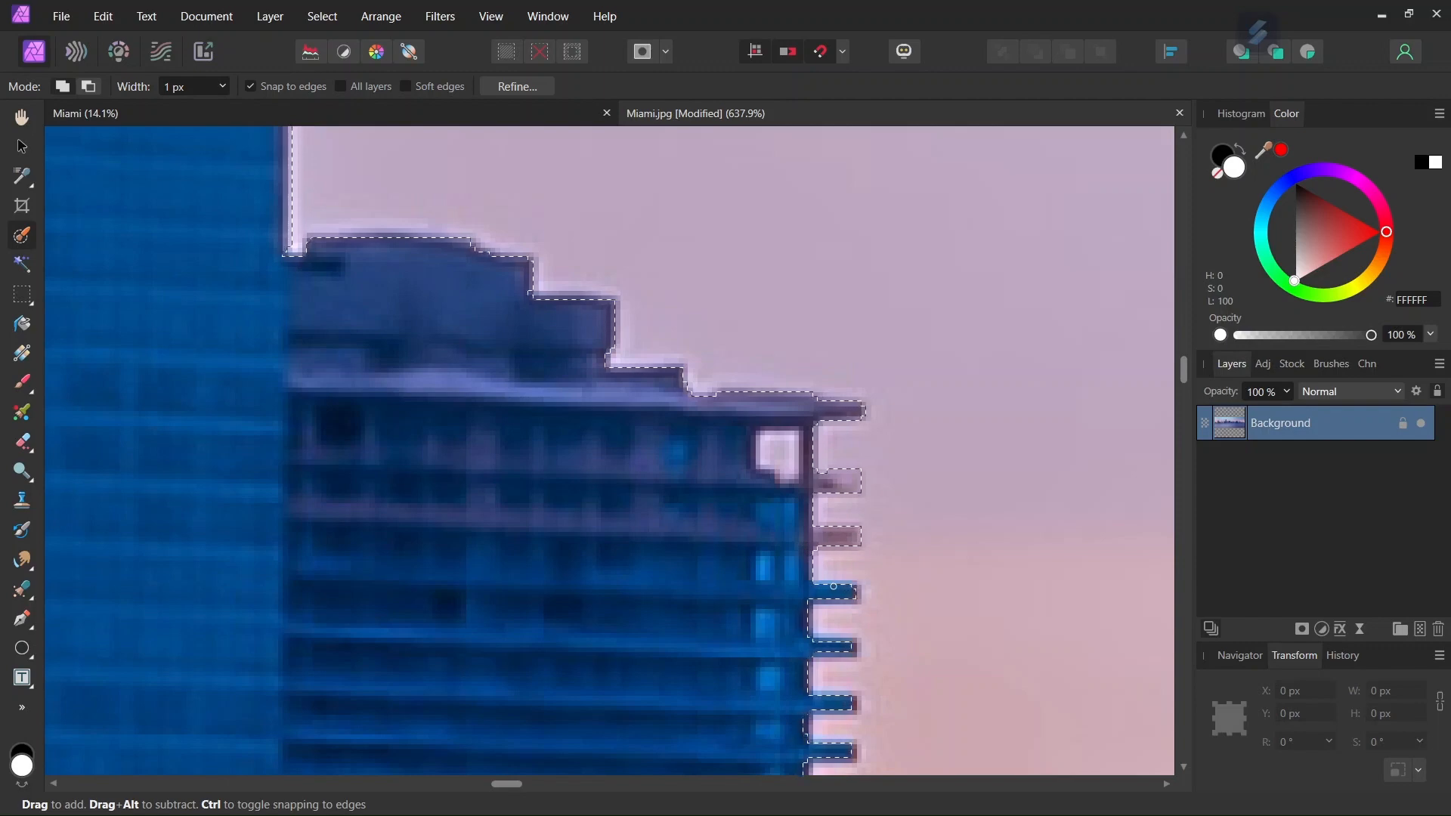
Add the lower protruding balcony ledges along the same building's right edge to the selection.
{"action": "scroll", "coordinate": [819, 651], "scroll_direction": "down", "scroll_amount": 2}
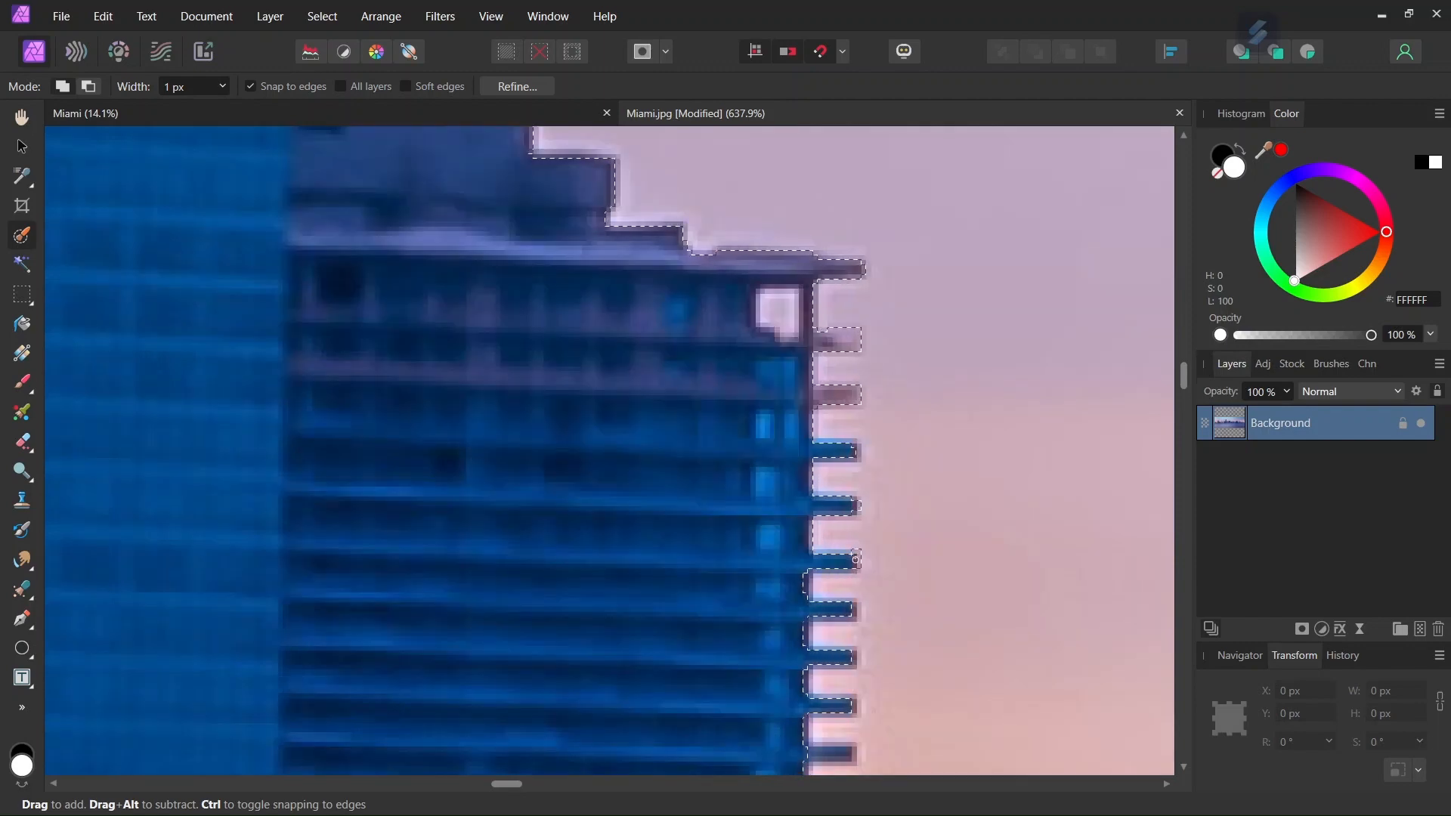
{"action": "scroll", "coordinate": [844, 581], "scroll_direction": "down", "scroll_amount": 2}
{"action": "scroll", "coordinate": [801, 567], "scroll_direction": "down", "scroll_amount": 2}
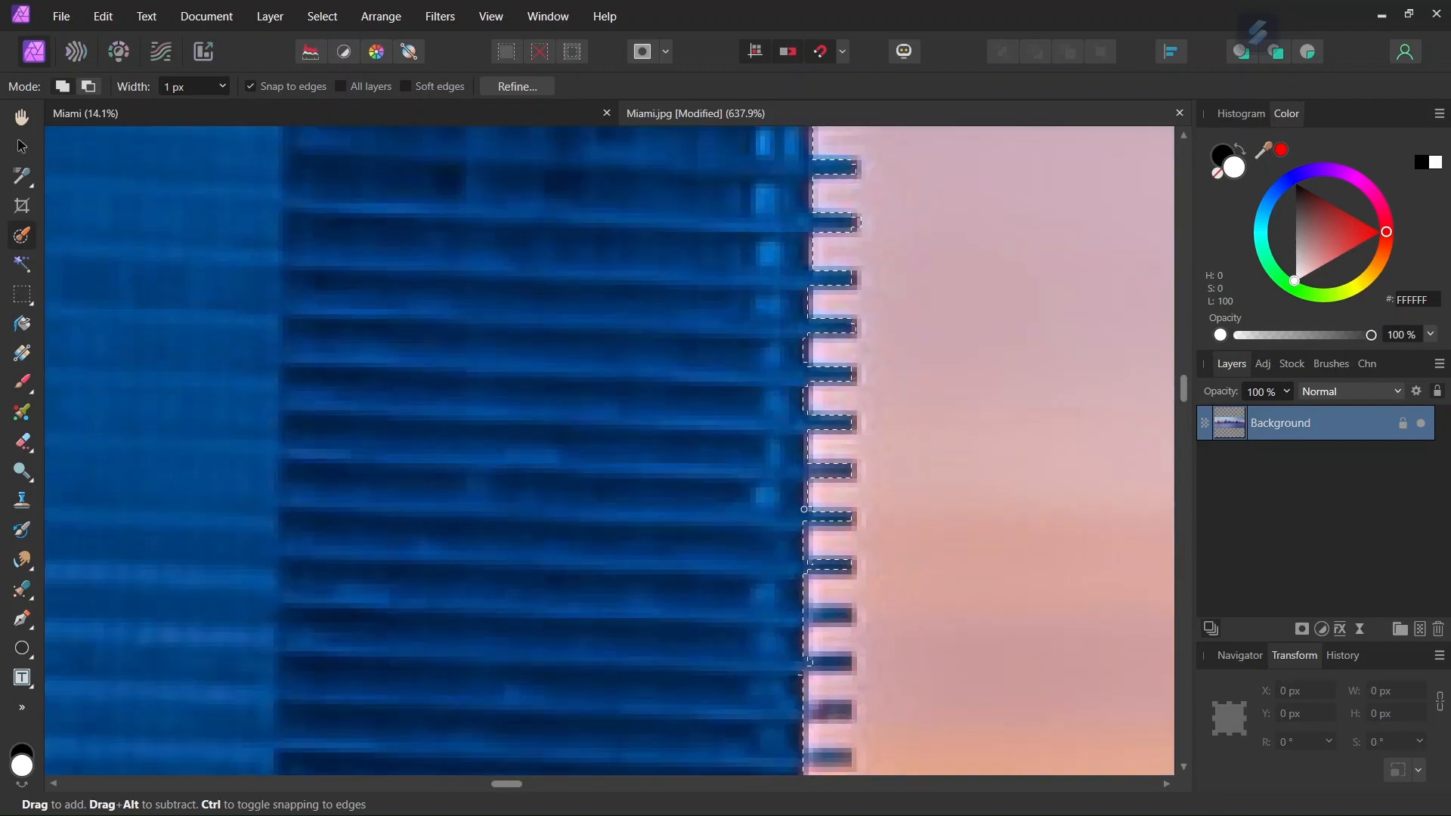
{"action": "scroll", "coordinate": [823, 607], "scroll_direction": "down", "scroll_amount": 1}
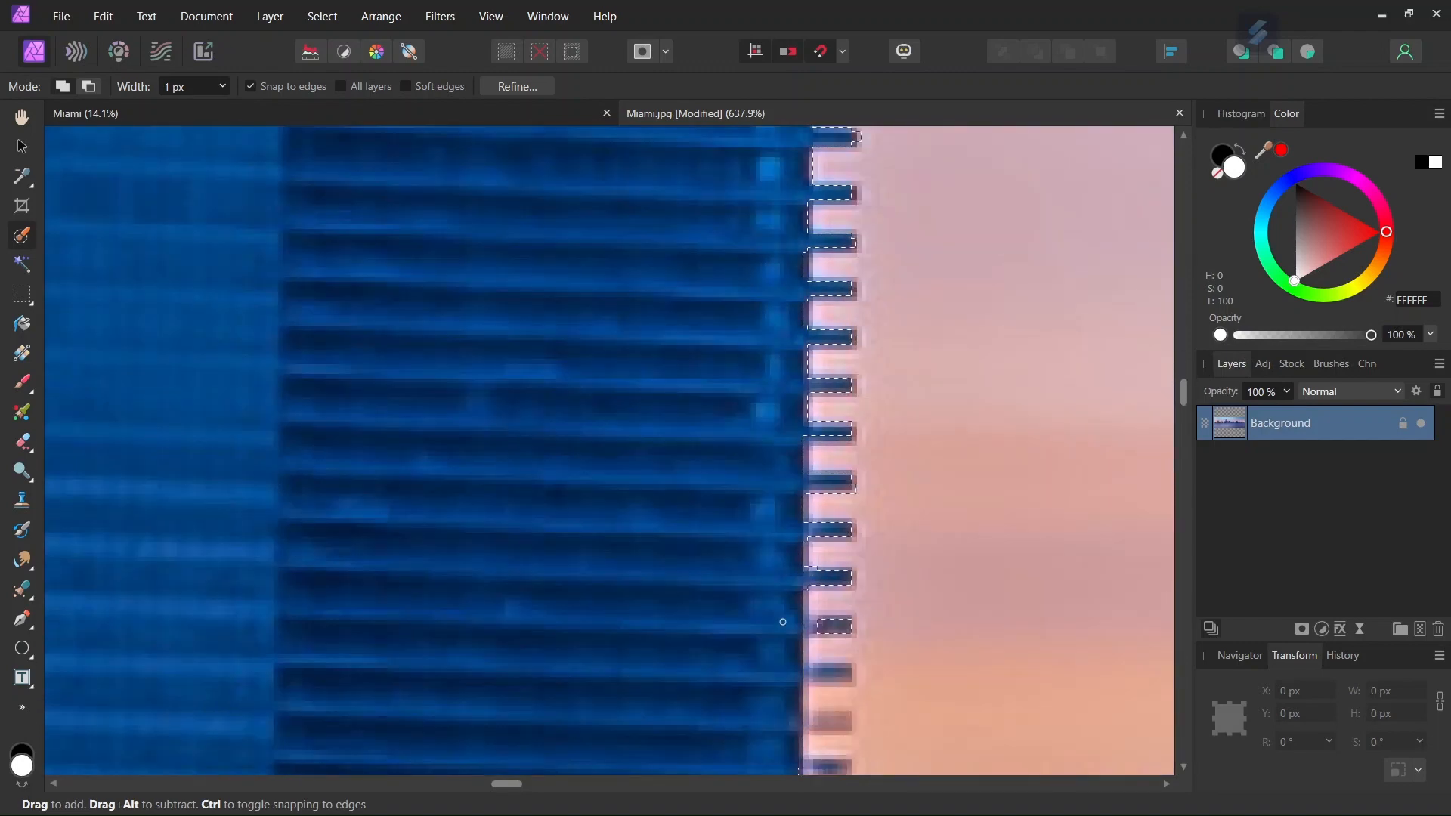
{"action": "scroll", "coordinate": [815, 484], "scroll_direction": "down", "scroll_amount": 3}
{"action": "scroll", "coordinate": [823, 642], "scroll_direction": "up", "scroll_amount": 2}
Add the missed section of the low neighbouring rooftop, and subtract the sky opening at the ledged building's upper corner.
{"action": "scroll", "coordinate": [829, 562], "scroll_direction": "down", "scroll_amount": 3}
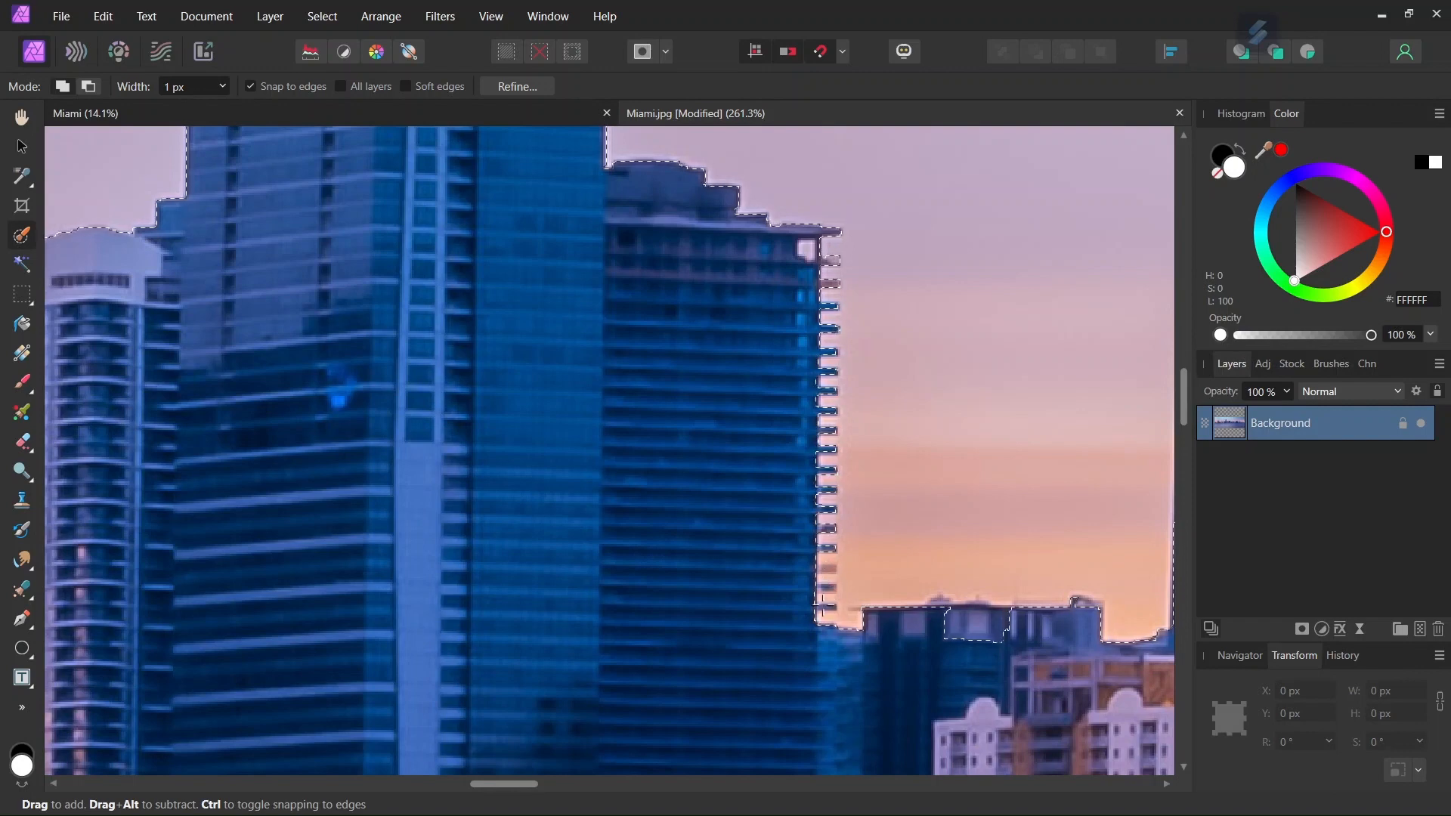
{"action": "left_click_drag", "start_coordinate": [947, 620], "coordinate": [1006, 616]}
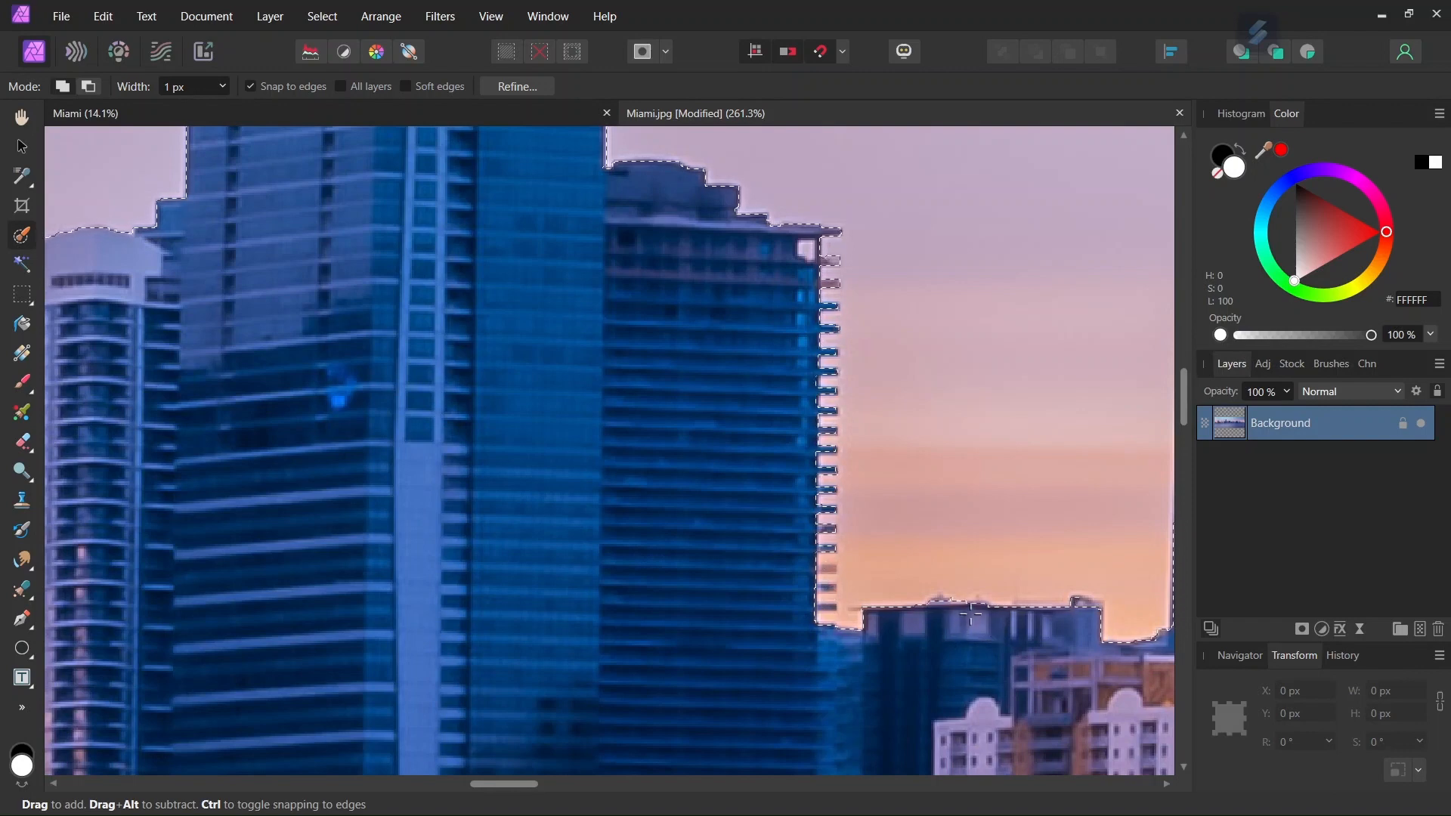
{"action": "scroll", "coordinate": [971, 616], "scroll_direction": "down", "scroll_amount": 1}
{"action": "scroll", "coordinate": [1013, 597], "scroll_direction": "up", "scroll_amount": 2}
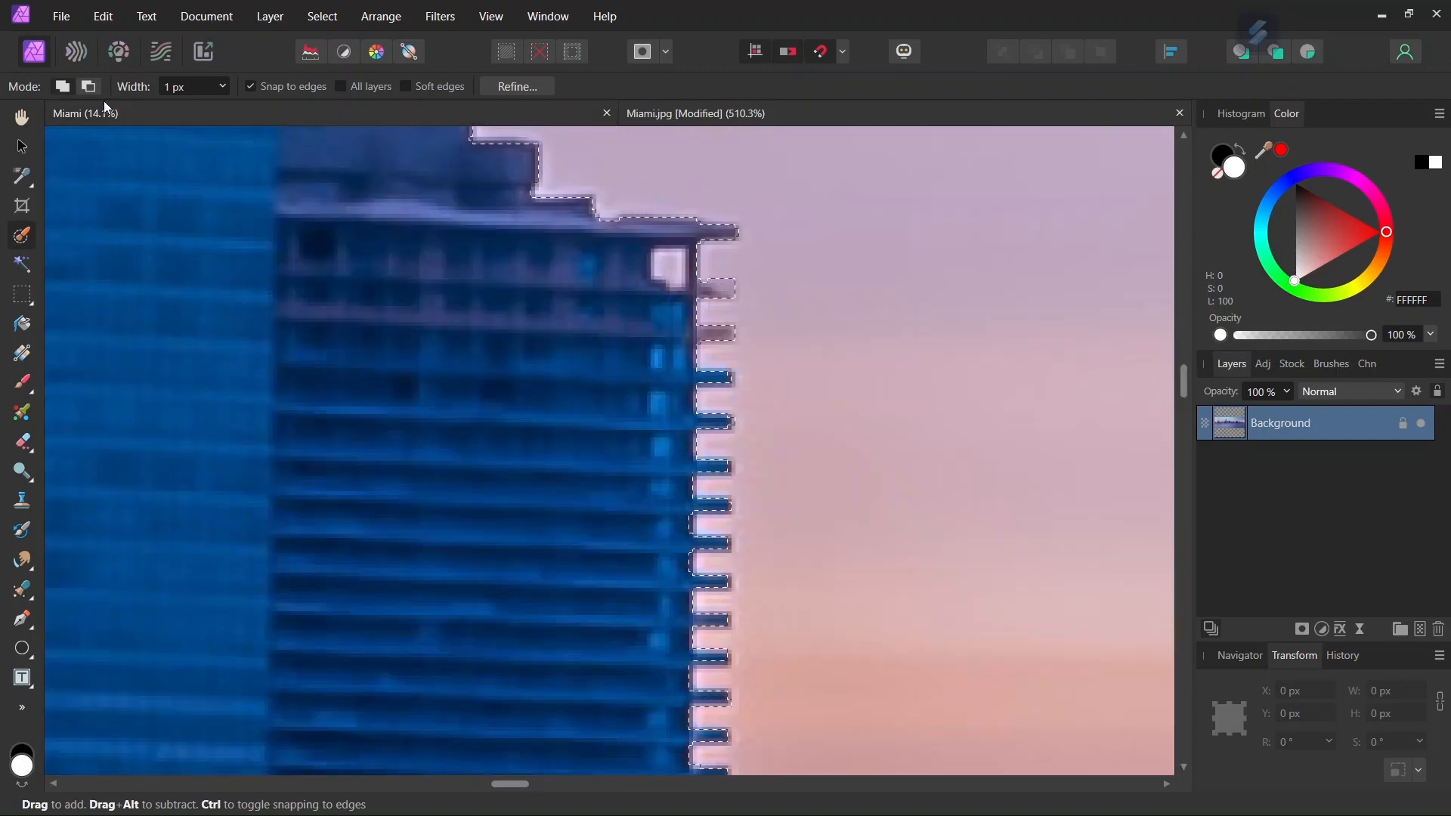
{"action": "left_click", "coordinate": [89, 86]}
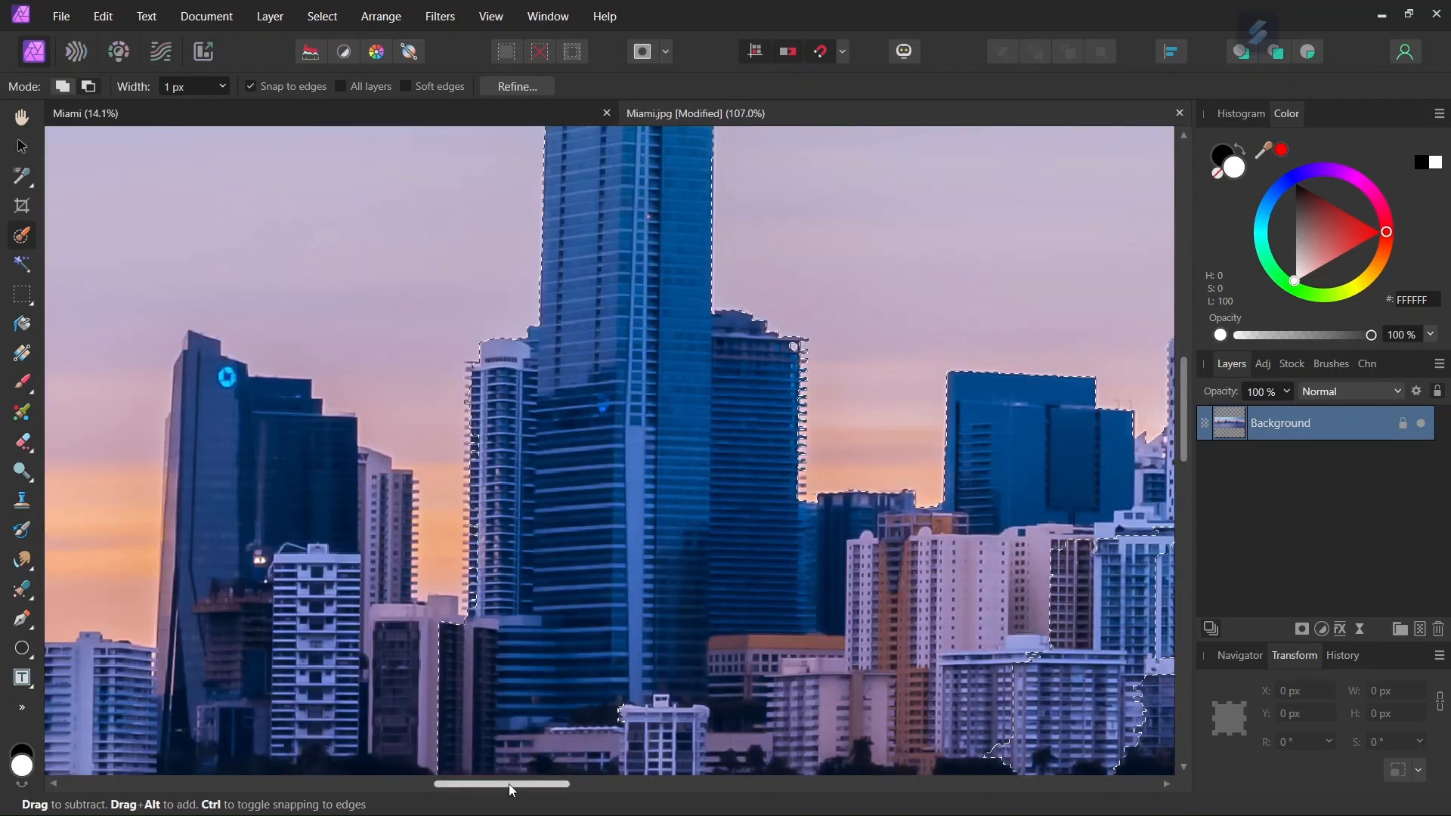
Switch the brush back to adding and include both roof wings of the white-striped tower in the selection.
{"action": "left_click_drag", "start_coordinate": [510, 783], "coordinate": [580, 786]}
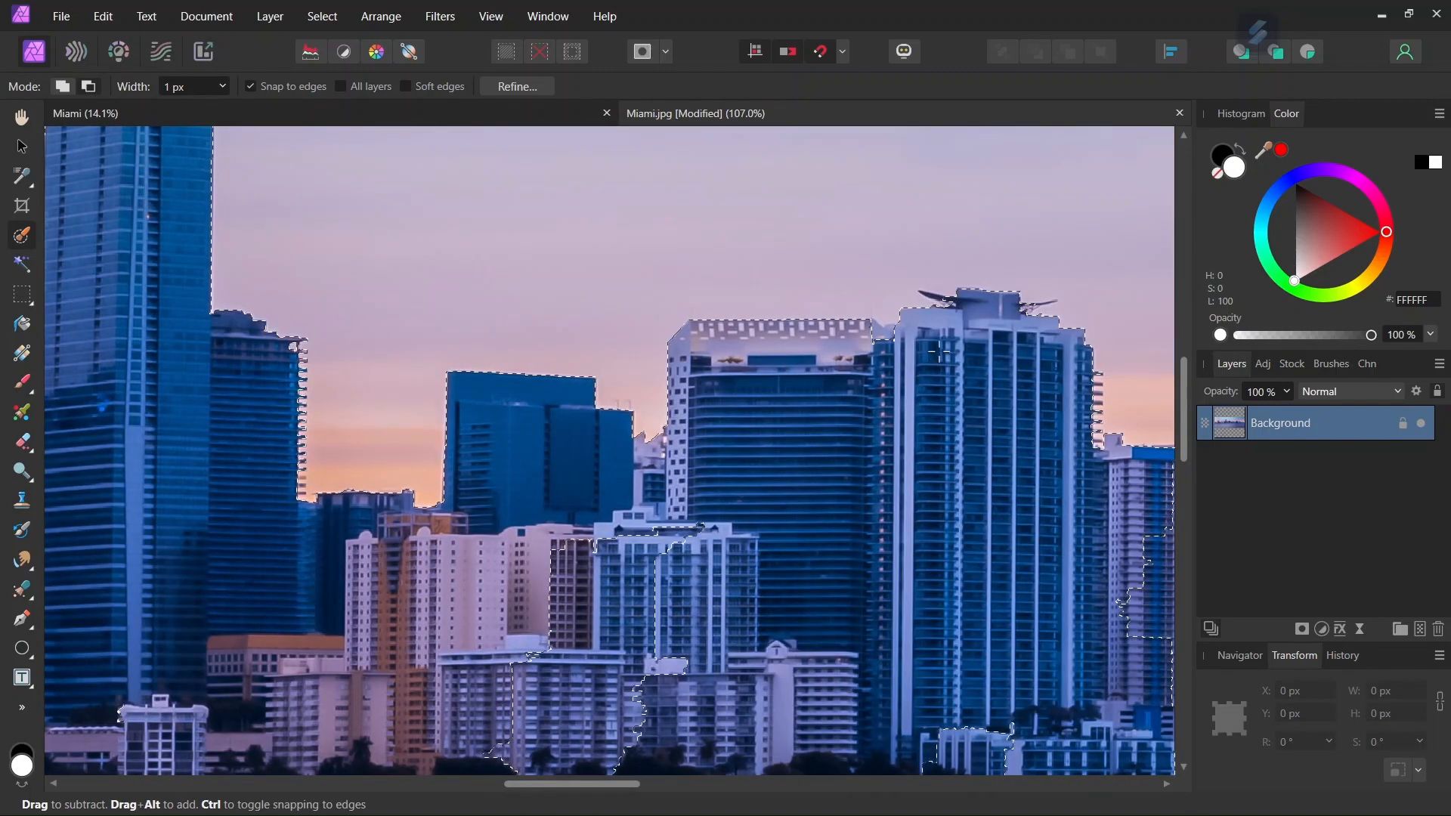
{"action": "scroll", "coordinate": [939, 352], "scroll_direction": "up", "scroll_amount": 2}
{"action": "left_click_drag", "start_coordinate": [557, 784], "coordinate": [583, 785]}
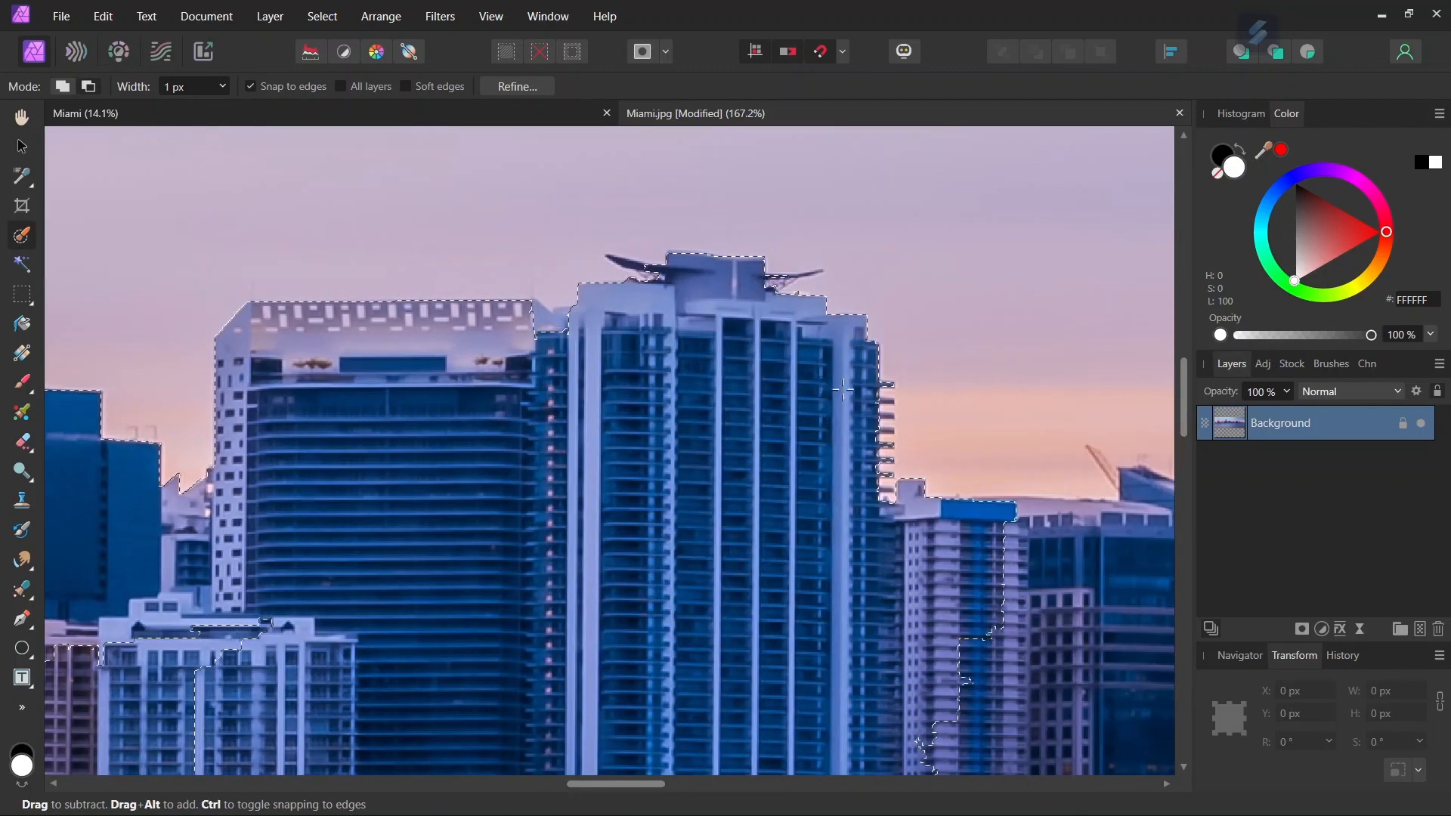
{"action": "scroll", "coordinate": [756, 363], "scroll_direction": "up", "scroll_amount": 2}
{"action": "left_click", "coordinate": [63, 86]}
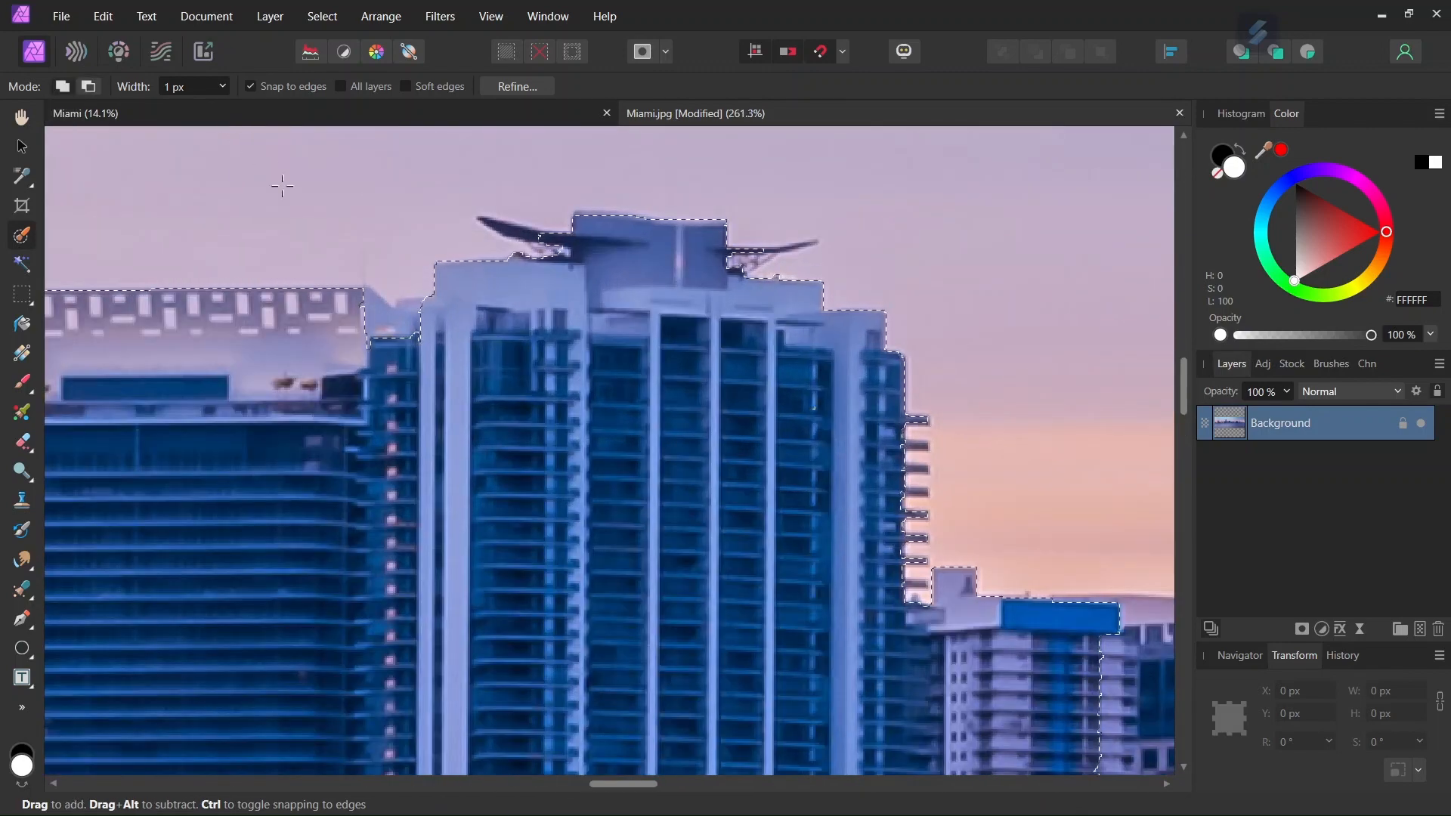
{"action": "scroll", "coordinate": [558, 235], "scroll_direction": "up", "scroll_amount": 2}
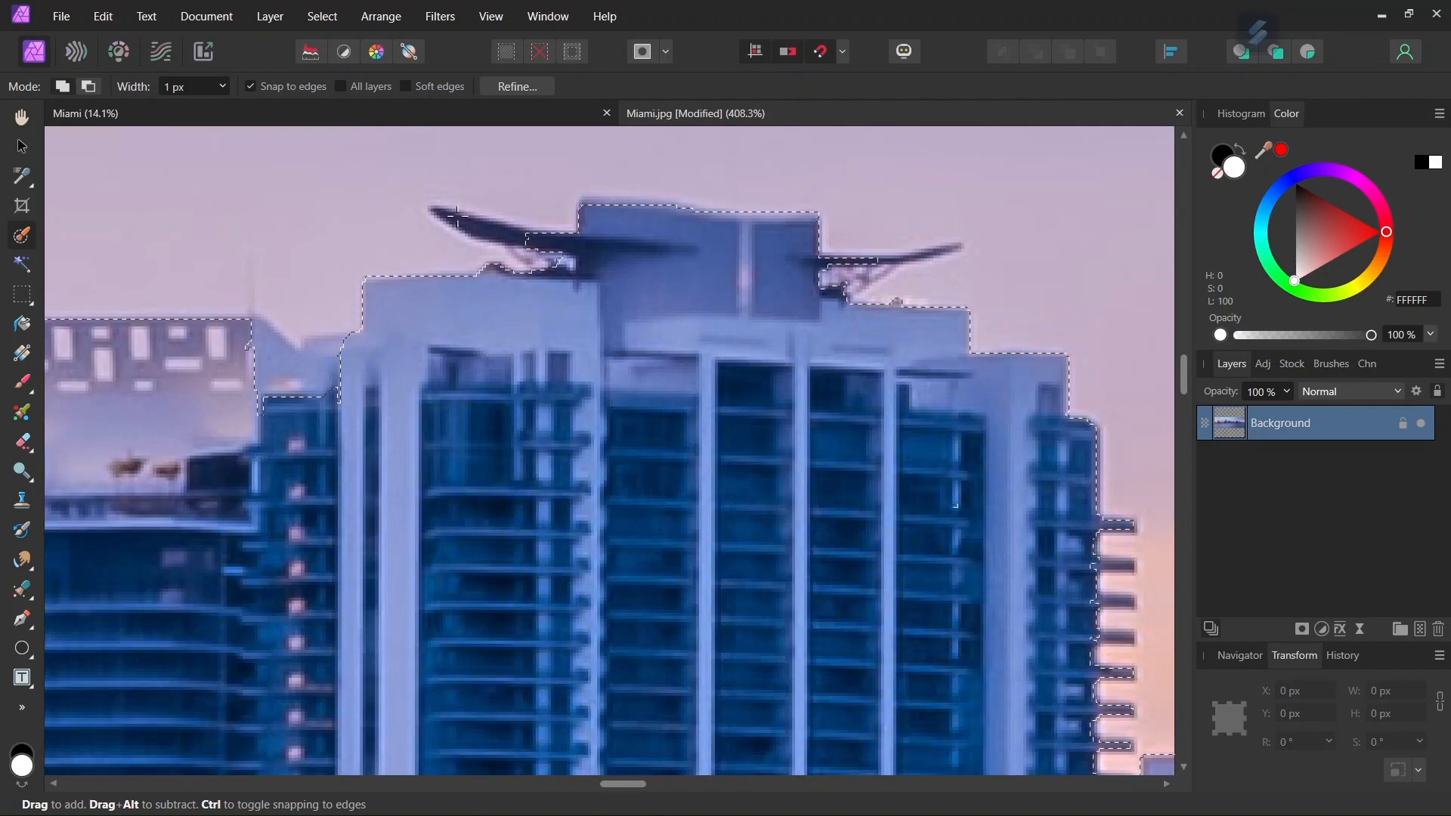
{"action": "left_click_drag", "start_coordinate": [438, 213], "coordinate": [536, 241]}
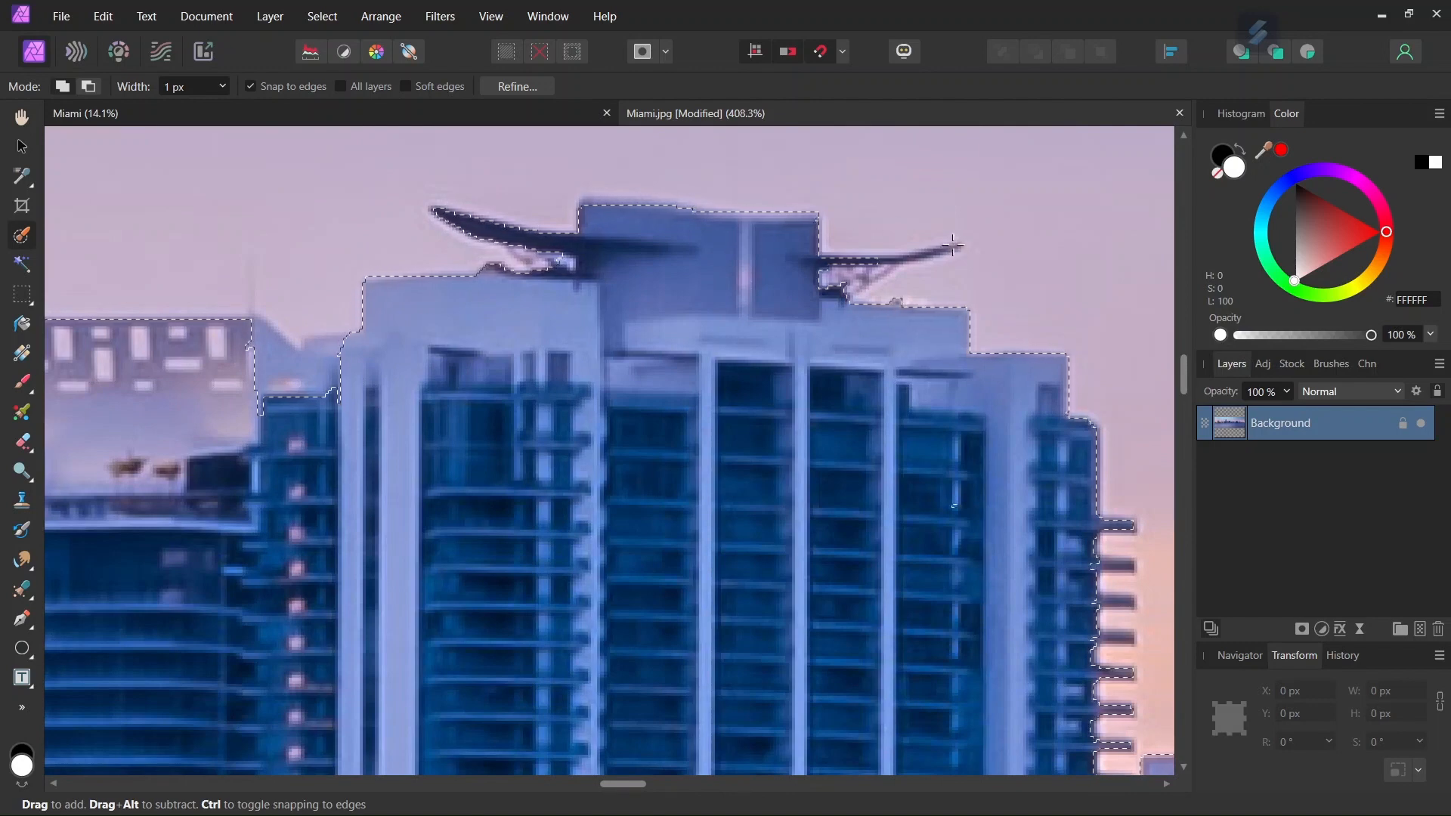
{"action": "left_click_drag", "start_coordinate": [871, 262], "coordinate": [955, 248]}
{"action": "left_click_drag", "start_coordinate": [854, 293], "coordinate": [892, 270]}
{"action": "scroll", "coordinate": [1103, 467], "scroll_direction": "down", "scroll_amount": 2}
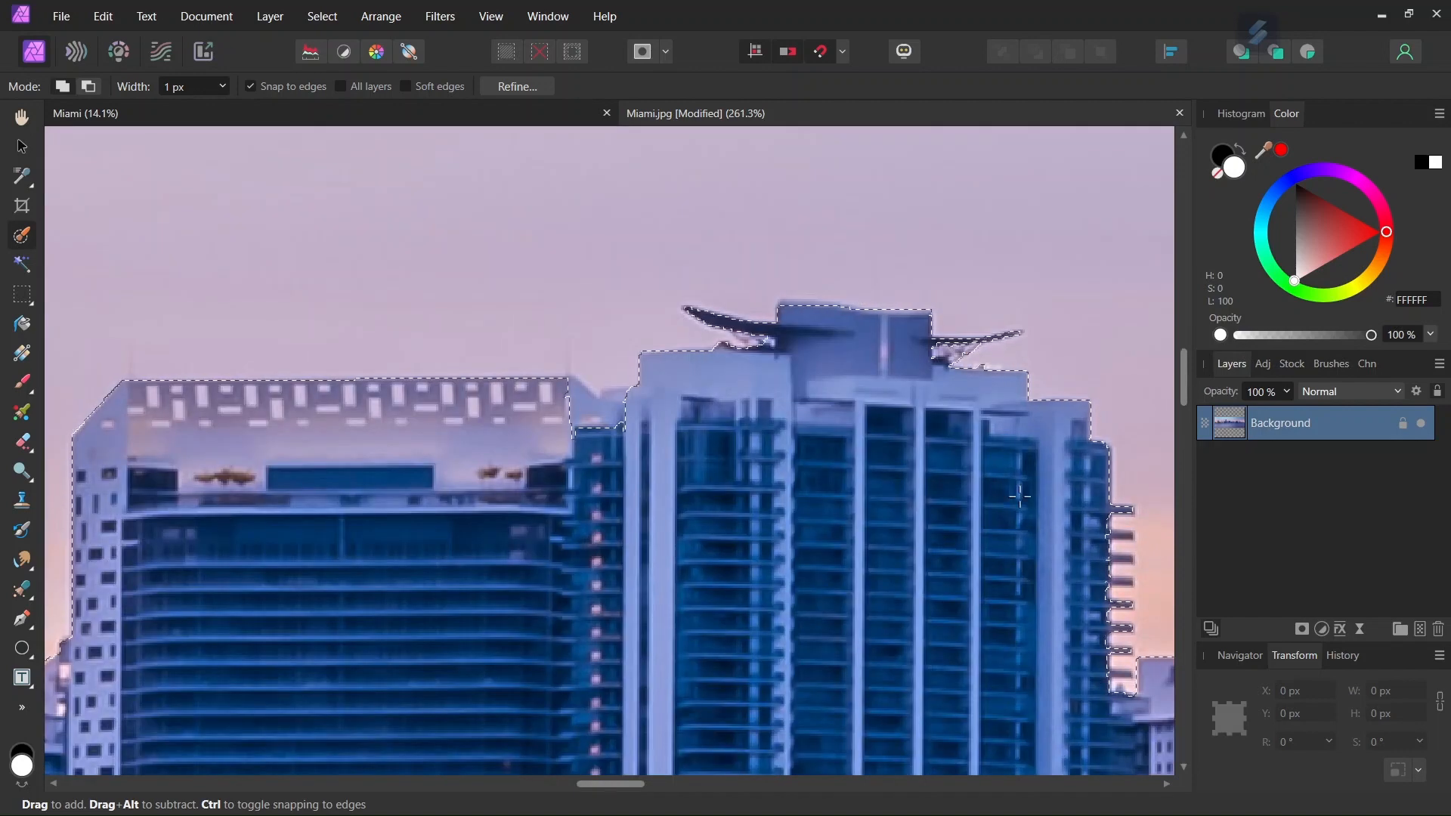
Add the missing balcony ledges on the right edge of the white-striped tower to the selection.
{"action": "left_click_drag", "start_coordinate": [614, 785], "coordinate": [654, 789]}
{"action": "scroll", "coordinate": [552, 624], "scroll_direction": "up", "scroll_amount": 2}
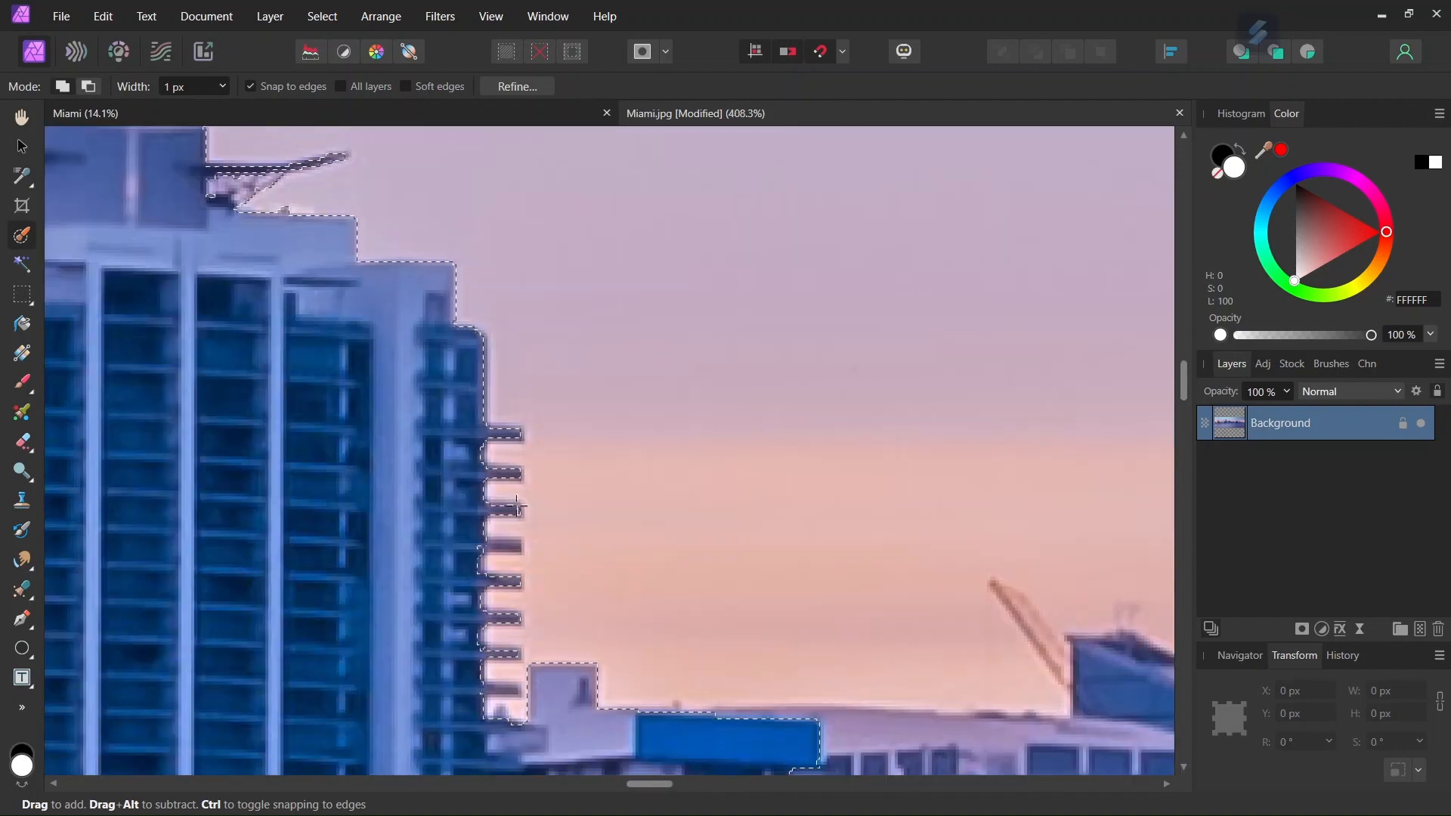
{"action": "scroll", "coordinate": [484, 617], "scroll_direction": "up", "scroll_amount": 3}
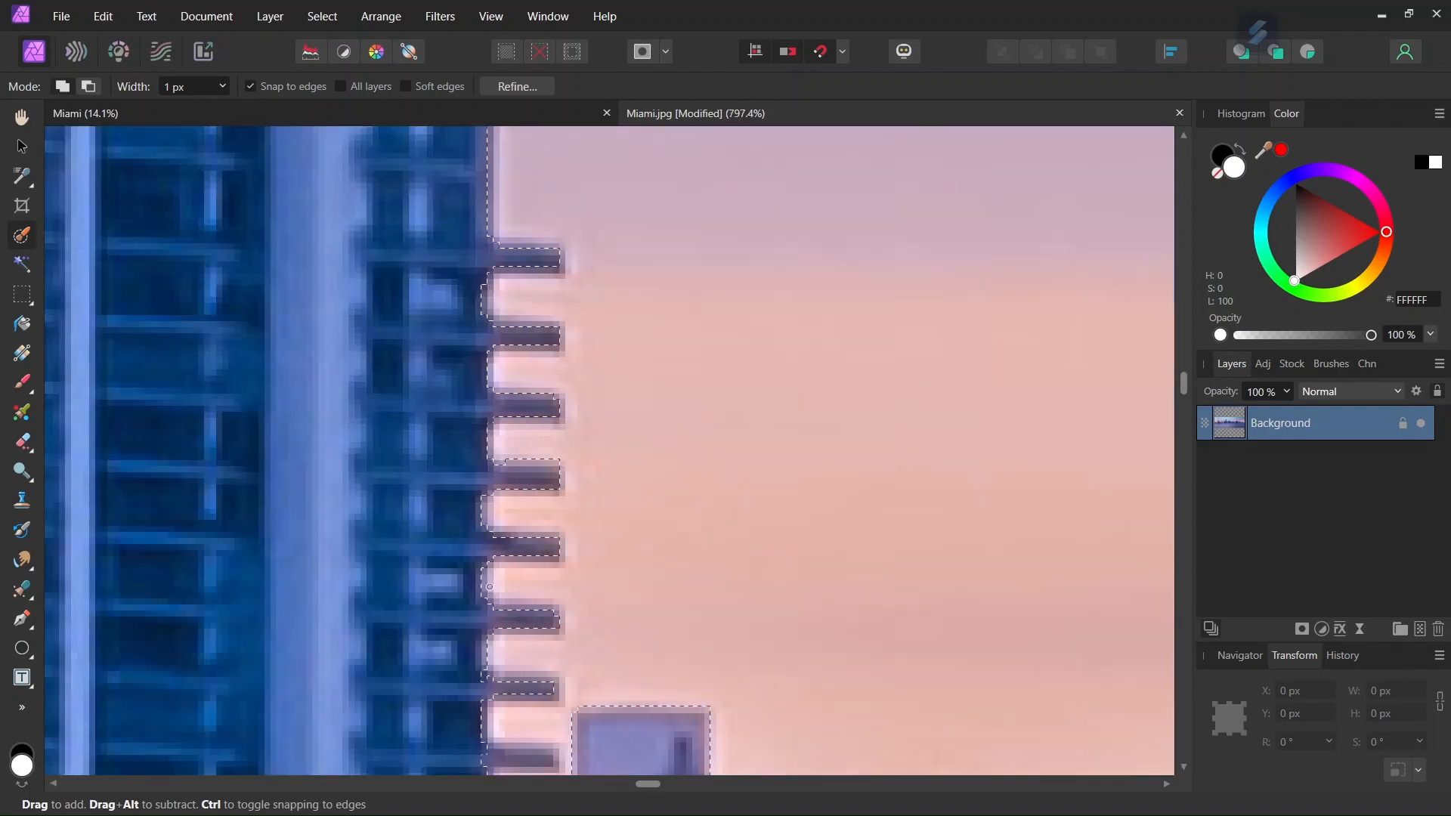
{"action": "scroll", "coordinate": [655, 666], "scroll_direction": "down", "scroll_amount": 4}
Add the unselected wall area between the patterned-roof building and the white-striped tower to the selection.
{"action": "left_click_drag", "start_coordinate": [645, 783], "coordinate": [615, 782]}
{"action": "scroll", "coordinate": [560, 318], "scroll_direction": "up", "scroll_amount": 2}
{"action": "scroll", "coordinate": [620, 492], "scroll_direction": "down", "scroll_amount": 1}
{"action": "left_click_drag", "start_coordinate": [586, 457], "coordinate": [515, 490]}
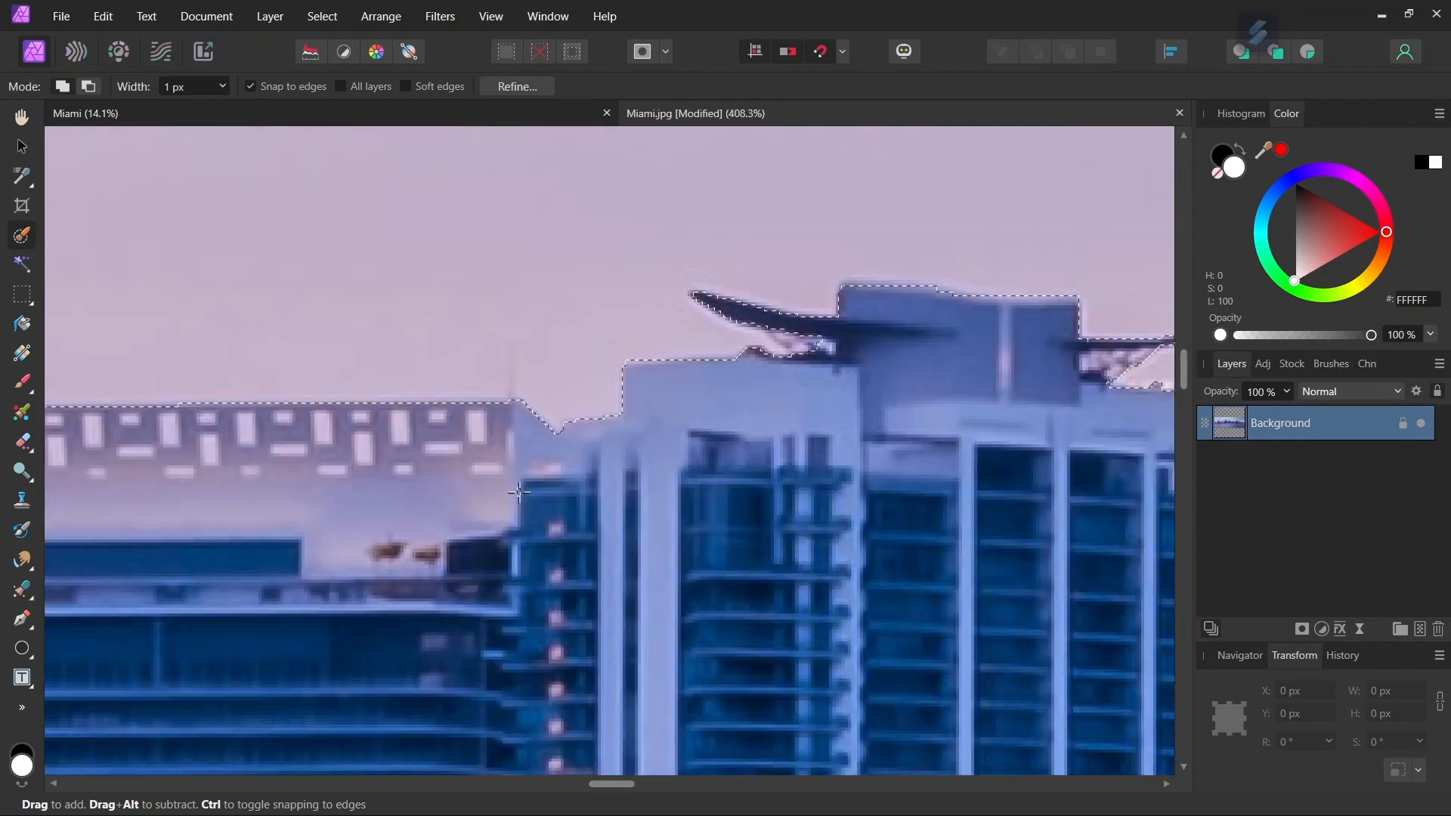
{"action": "left_click_drag", "start_coordinate": [612, 783], "coordinate": [597, 784]}
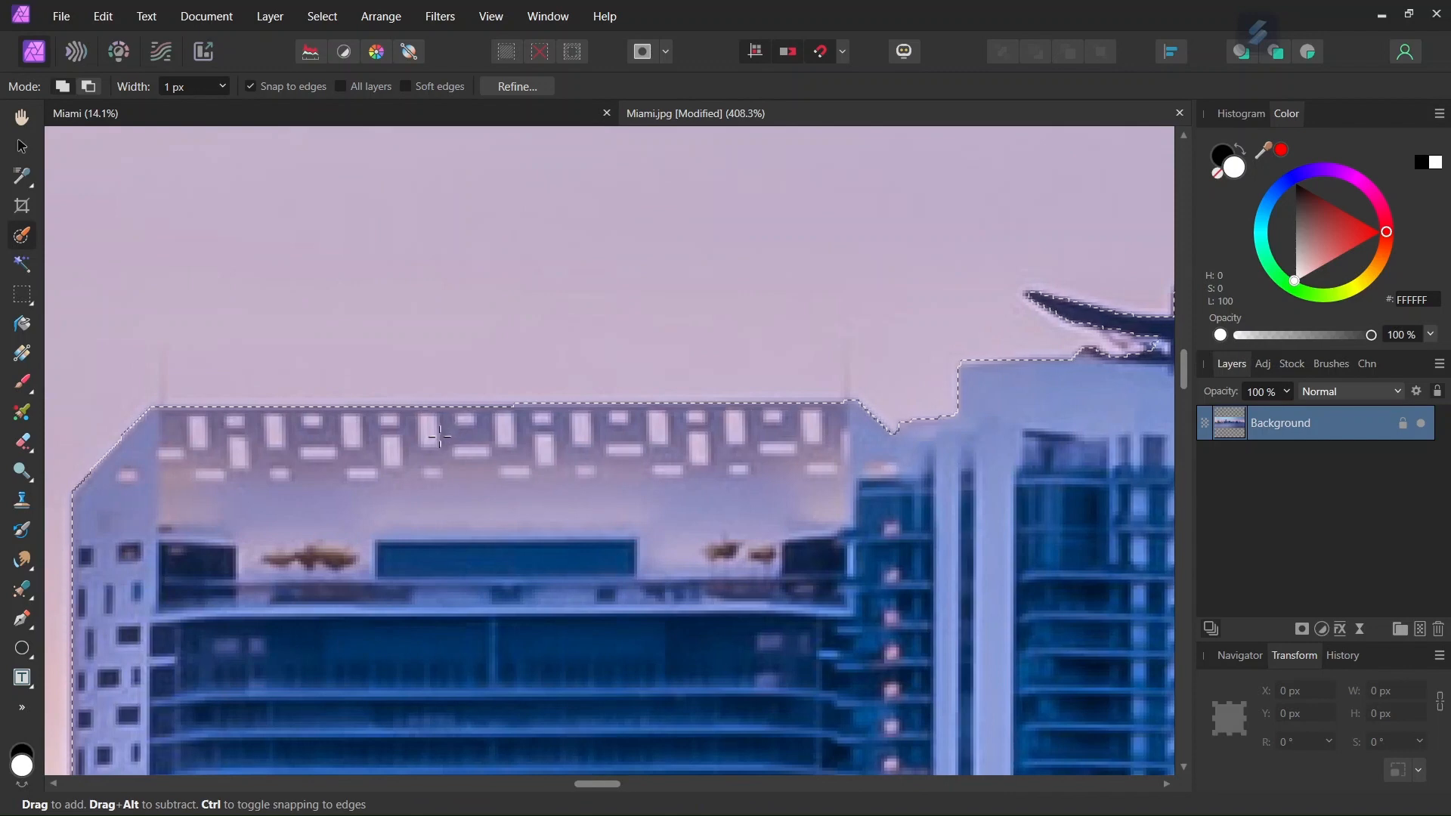
Switch the selection brush to subtracting and remove the small rectangular see-through openings in the patterned roof band from the selection.
{"action": "left_click", "coordinate": [89, 86]}
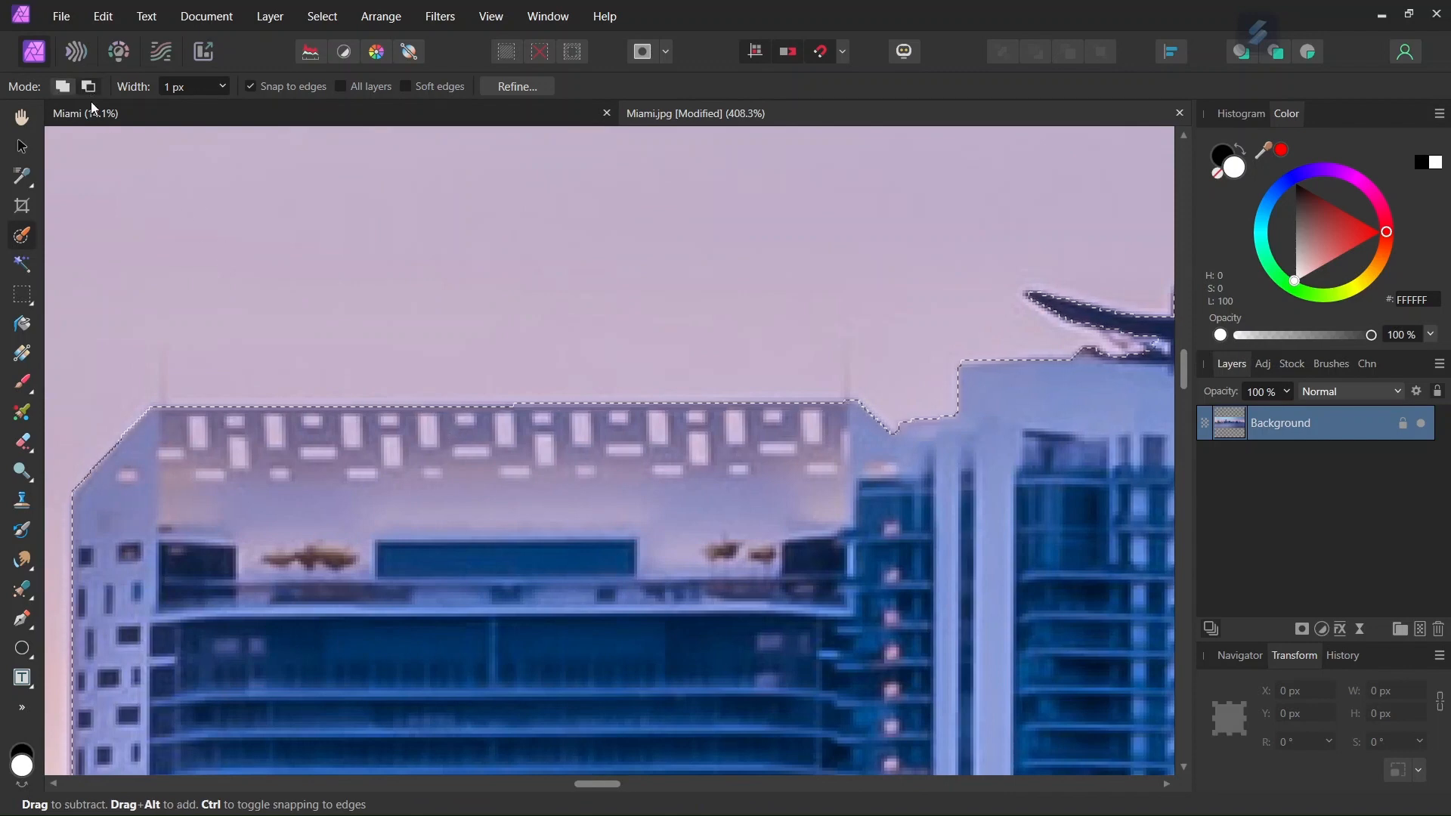
{"action": "scroll", "coordinate": [491, 430], "scroll_direction": "up", "scroll_amount": 1}
{"action": "left_click_drag", "start_coordinate": [507, 416], "coordinate": [508, 444]}
{"action": "left_click_drag", "start_coordinate": [559, 446], "coordinate": [559, 467]}
{"action": "left_click_drag", "start_coordinate": [604, 415], "coordinate": [604, 445]}
{"action": "left_click_drag", "start_coordinate": [644, 455], "coordinate": [673, 456]}
{"action": "left_click_drag", "start_coordinate": [701, 413], "coordinate": [701, 442]}
{"action": "left_click_drag", "start_coordinate": [604, 482], "coordinate": [616, 481]}
{"action": "mouse_move", "coordinate": [704, 483]}
{"action": "left_mouse_down"}
{"action": "mouse_move", "coordinate": [727, 481]}
{"action": "mouse_move", "coordinate": [750, 442]}
{"action": "left_mouse_up"}
{"action": "left_click_drag", "start_coordinate": [744, 414], "coordinate": [752, 414]}
{"action": "left_click_drag", "start_coordinate": [797, 414], "coordinate": [807, 480]}
{"action": "mouse_move", "coordinate": [836, 453]}
{"action": "left_mouse_down"}
{"action": "mouse_move", "coordinate": [864, 453]}
{"action": "mouse_move", "coordinate": [848, 413]}
{"action": "mouse_move", "coordinate": [894, 440]}
{"action": "left_mouse_up"}
{"action": "left_click_drag", "start_coordinate": [892, 479], "coordinate": [918, 478]}
{"action": "scroll", "coordinate": [907, 476], "scroll_direction": "left", "scroll_amount": 5}
{"action": "left_click_drag", "start_coordinate": [458, 418], "coordinate": [459, 471]}
{"action": "left_click_drag", "start_coordinate": [409, 420], "coordinate": [409, 446]}
{"action": "left_click_drag", "start_coordinate": [316, 485], "coordinate": [326, 485]}
{"action": "left_click_drag", "start_coordinate": [410, 485], "coordinate": [516, 484]}
{"action": "mouse_move", "coordinate": [547, 458]}
{"action": "left_mouse_down"}
{"action": "mouse_move", "coordinate": [573, 458]}
{"action": "mouse_move", "coordinate": [546, 418]}
{"action": "left_mouse_up"}
{"action": "left_click_drag", "start_coordinate": [600, 419], "coordinate": [600, 444]}
{"action": "left_click_drag", "start_coordinate": [650, 469], "coordinate": [652, 418]}
{"action": "mouse_move", "coordinate": [696, 419]}
{"action": "left_mouse_down"}
{"action": "mouse_move", "coordinate": [697, 445]}
{"action": "mouse_move", "coordinate": [816, 482]}
{"action": "left_mouse_up"}
Switch the selection brush back to adding and adjust its width for the next group of dark towers.
{"action": "scroll", "coordinate": [968, 417], "scroll_direction": "down", "scroll_amount": 2}
{"action": "left_click_drag", "start_coordinate": [593, 783], "coordinate": [734, 795]}
{"action": "scroll", "coordinate": [778, 725], "scroll_direction": "down", "scroll_amount": 3}
{"action": "scroll", "coordinate": [869, 706], "scroll_direction": "down", "scroll_amount": 3}
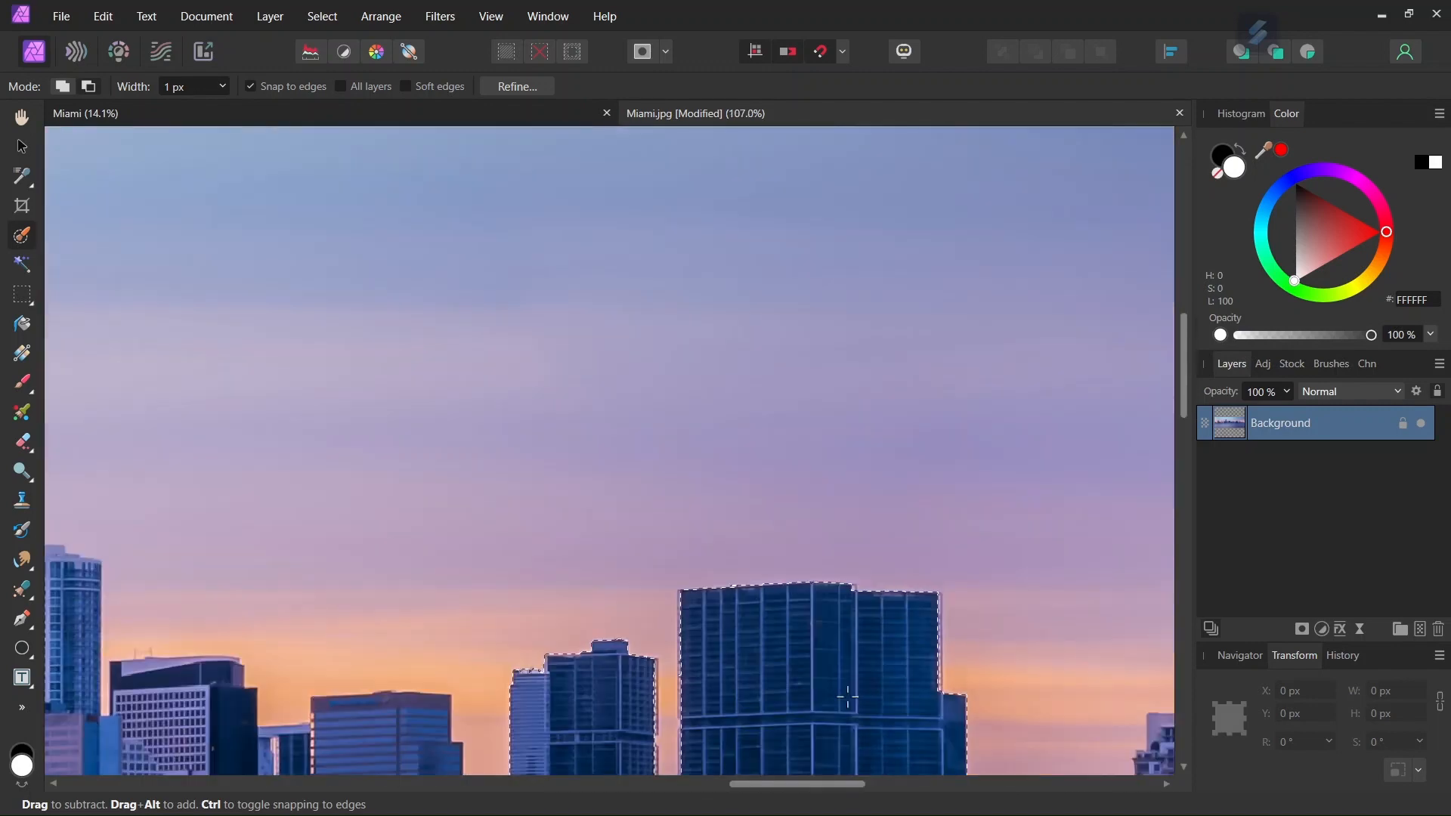
{"action": "scroll", "coordinate": [829, 682], "scroll_direction": "up", "scroll_amount": 2}
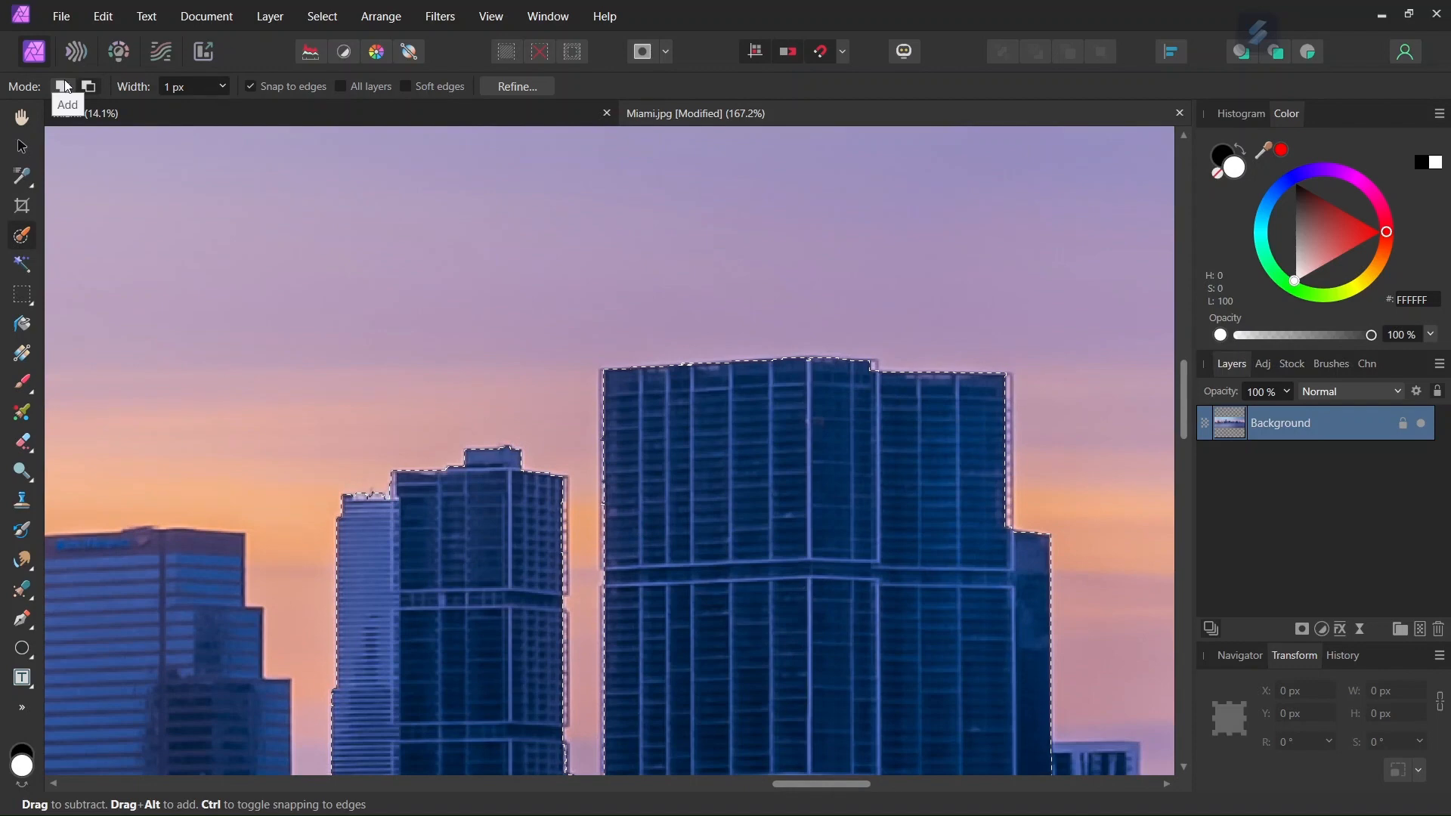
{"action": "left_click", "coordinate": [63, 87]}
{"action": "left_click", "coordinate": [222, 86]}
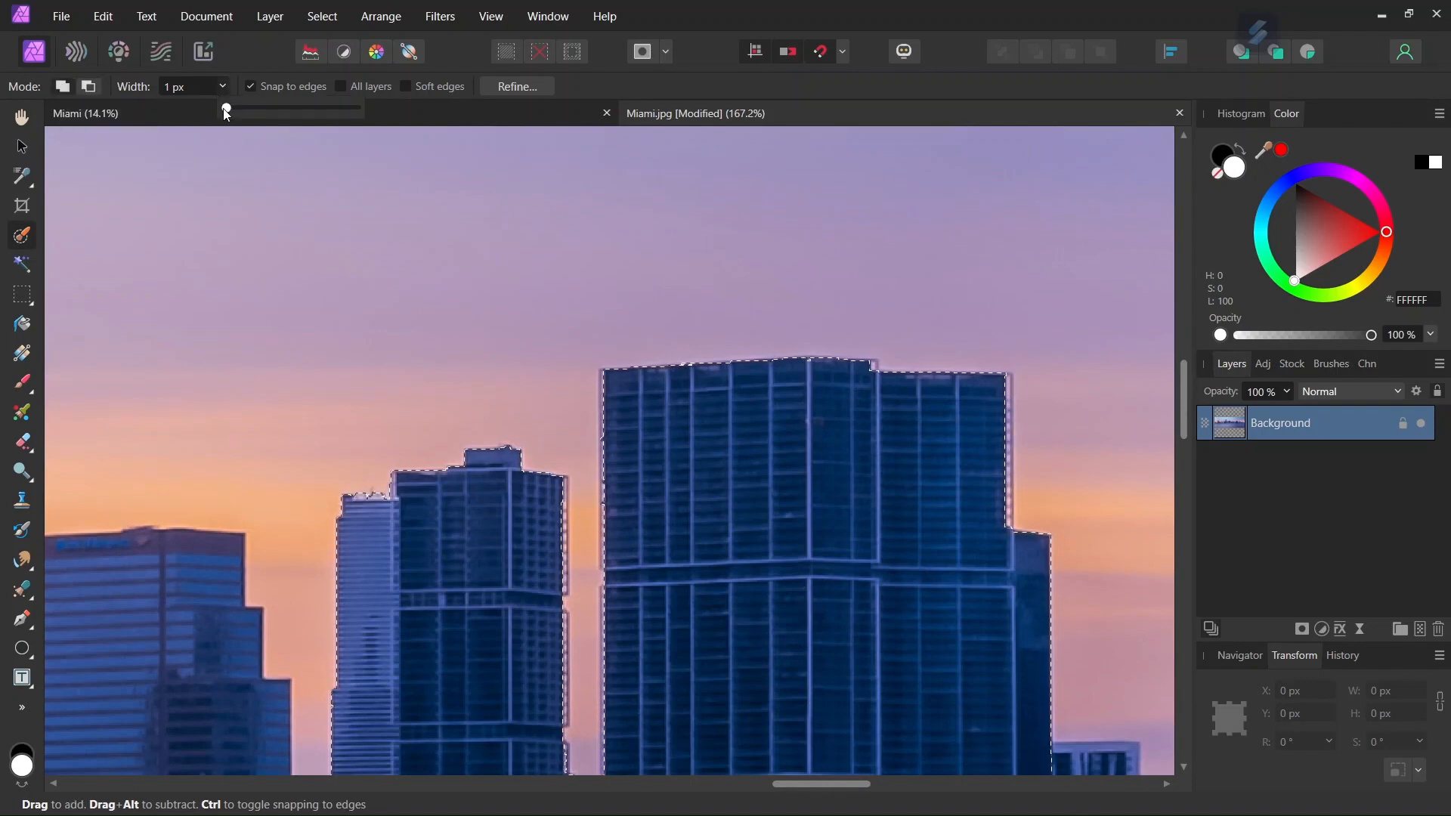
{"action": "left_click_drag", "start_coordinate": [226, 109], "coordinate": [231, 109]}
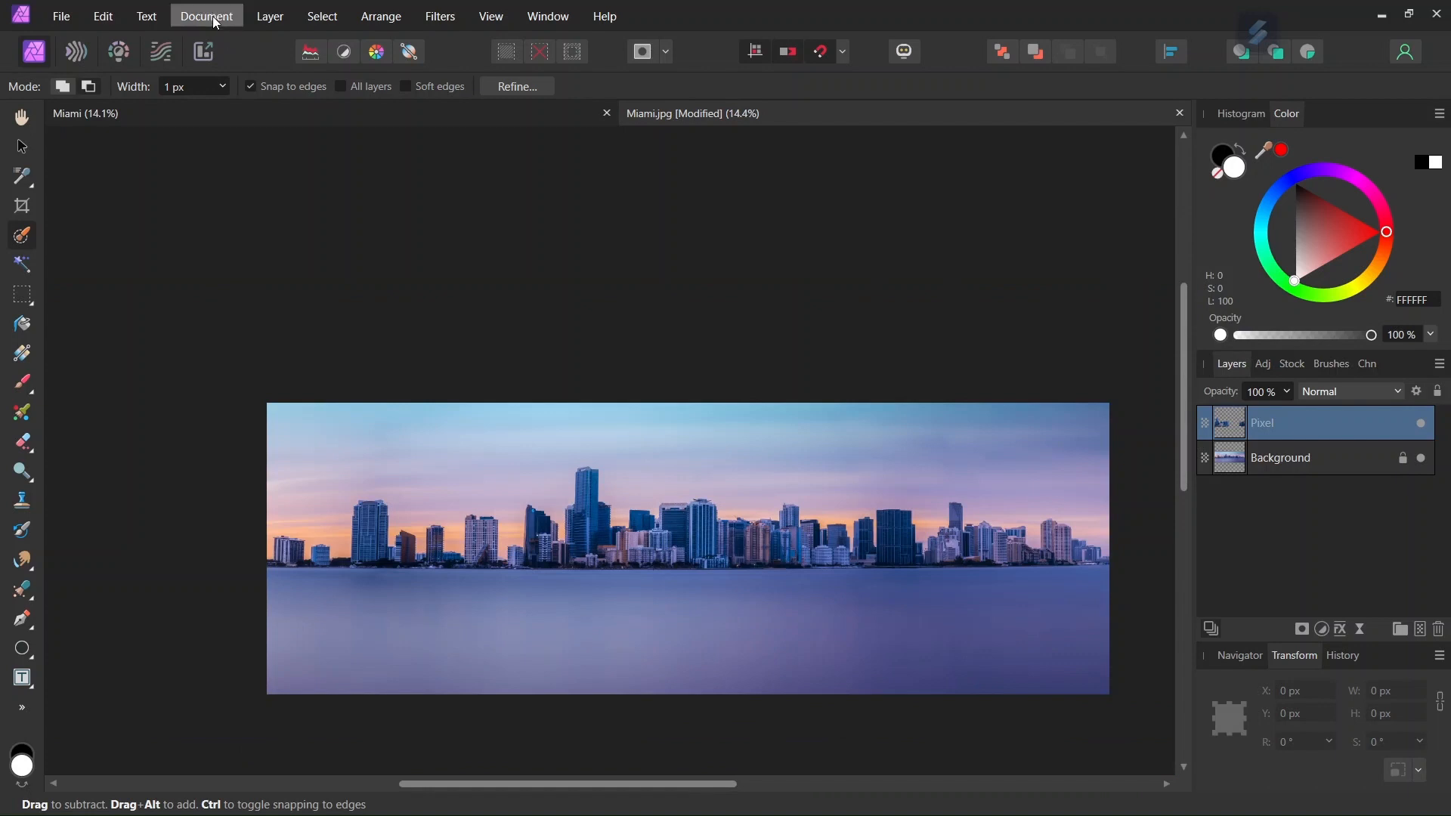
Rotate the whole document 90° counter-clockwise so the skyline runs vertically.
{"action": "left_click", "coordinate": [202, 16]}
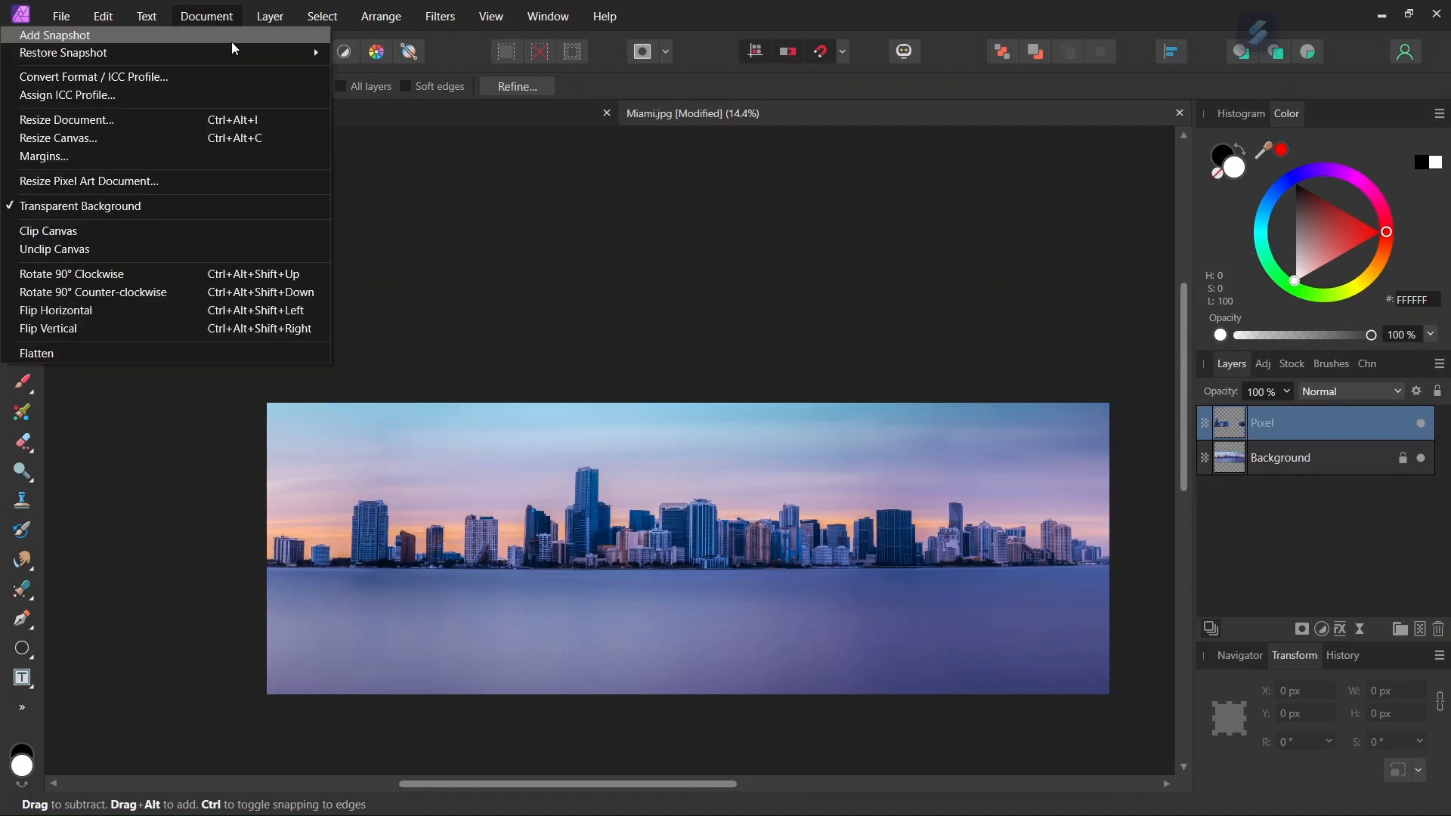
{"action": "left_click", "coordinate": [186, 292]}
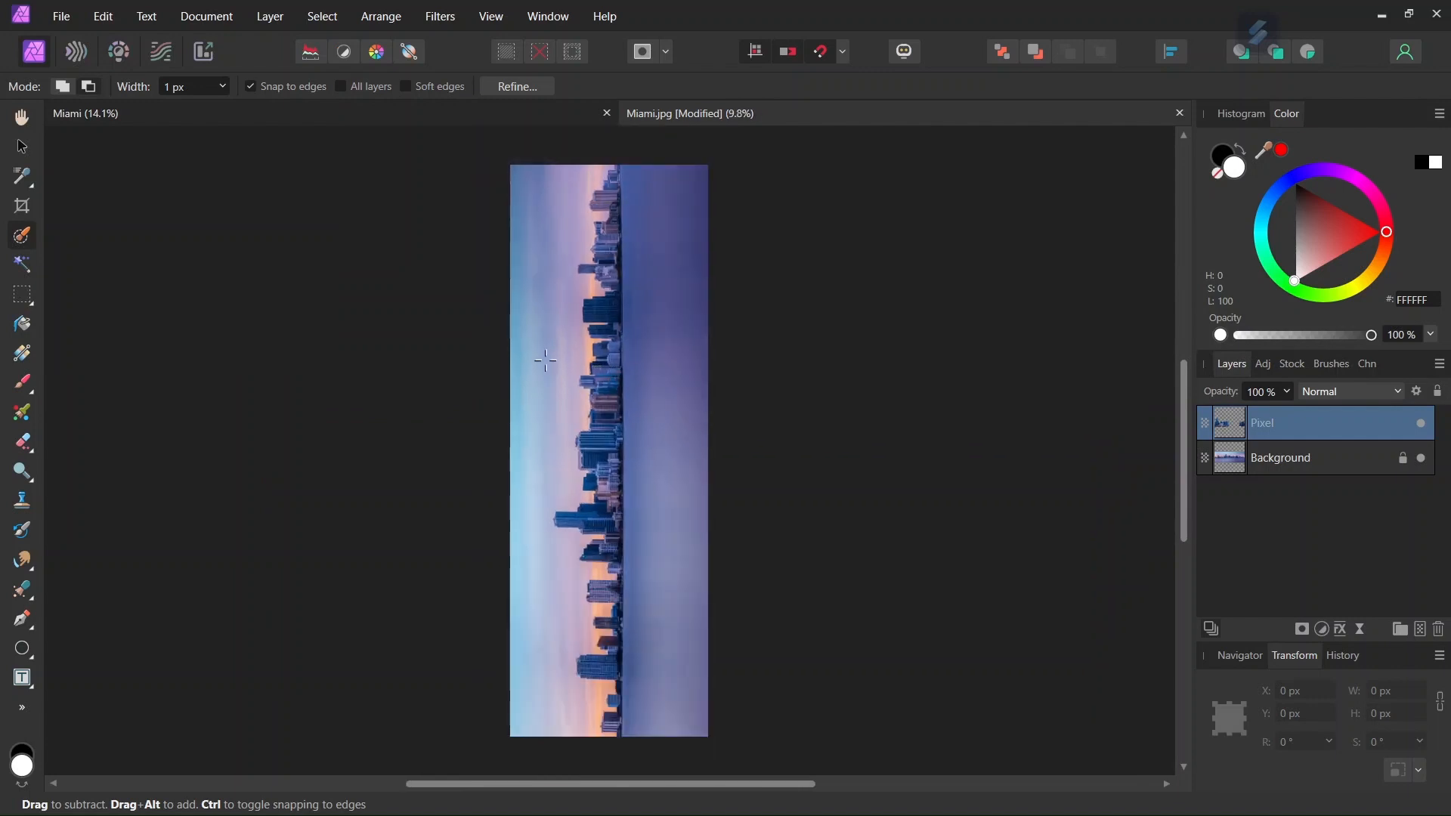
Activate the Frame Text Tool and set its font to Montserrat in the Black weight.
{"action": "left_click", "coordinate": [33, 688]}
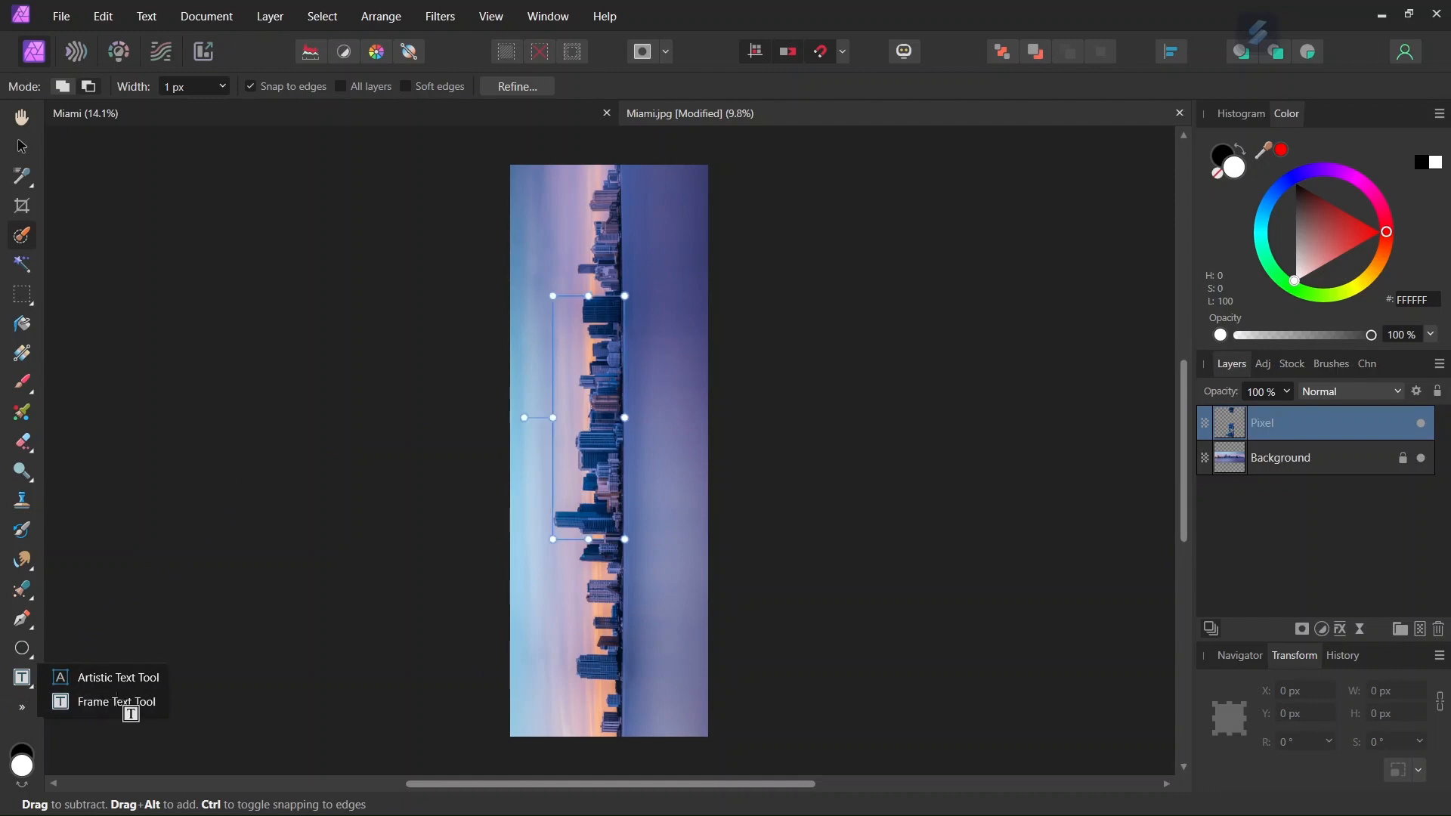
{"action": "left_click", "coordinate": [89, 703]}
{"action": "left_click", "coordinate": [56, 83]}
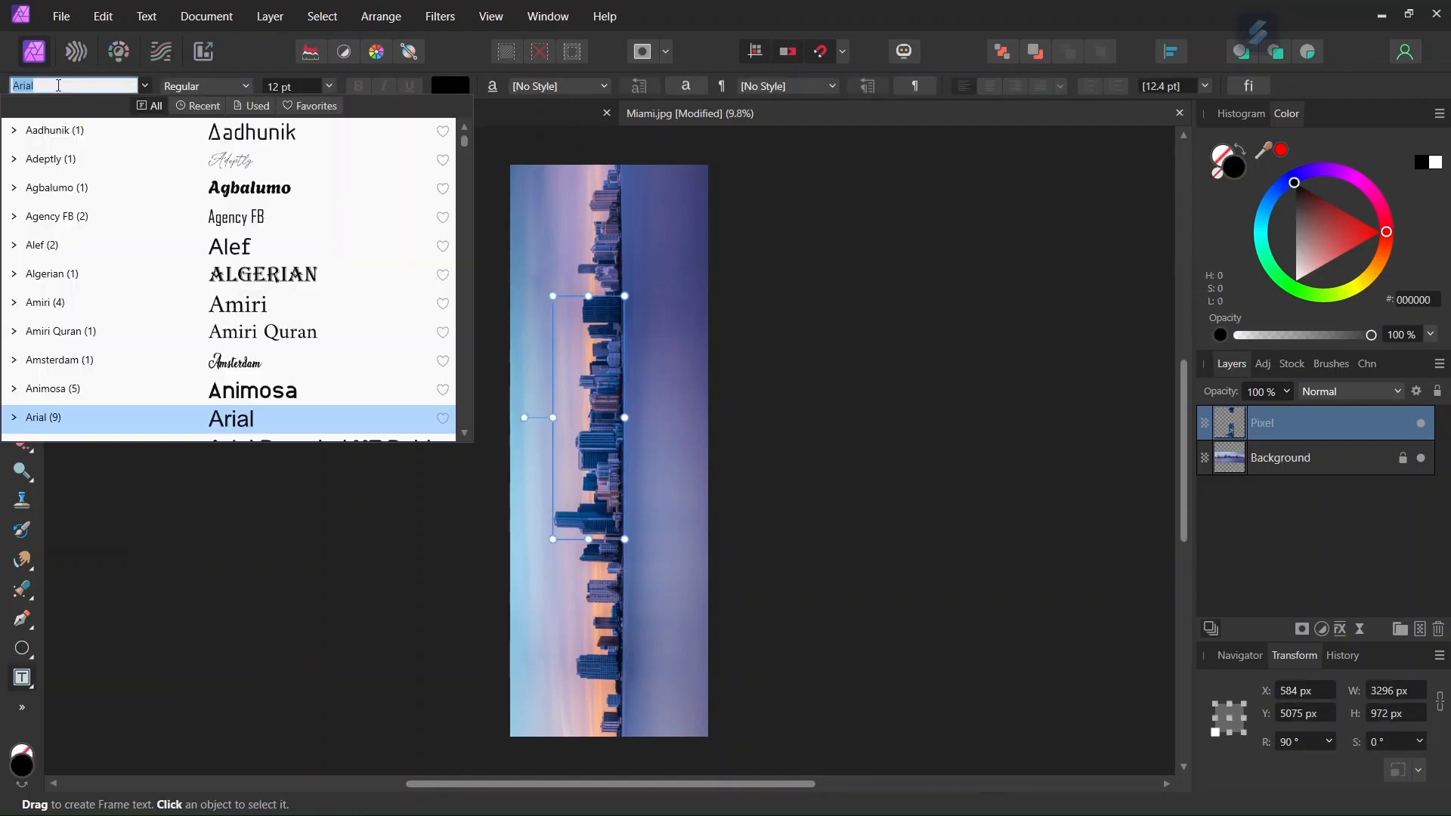
{"action": "type", "text": "monts"}
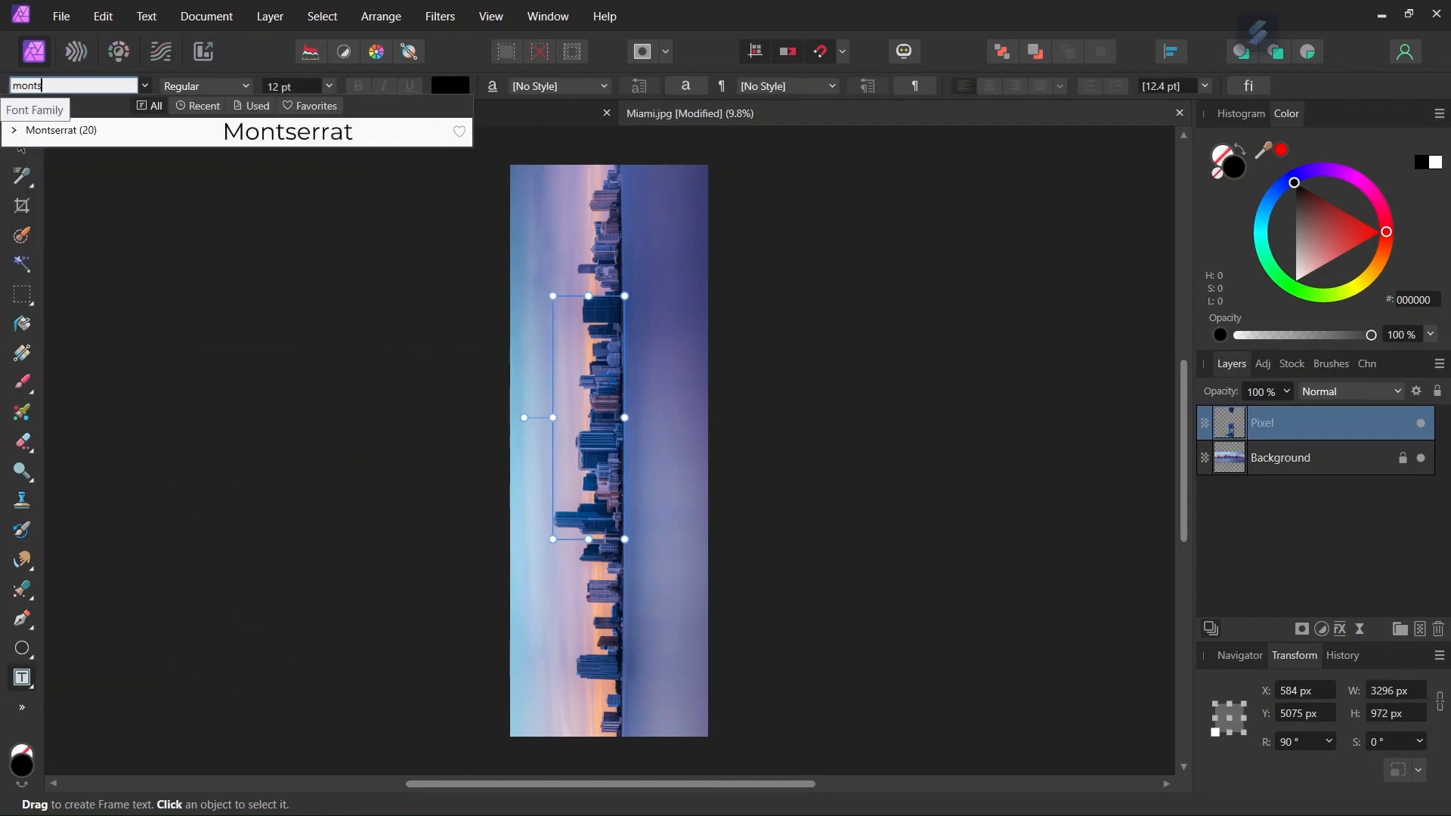
{"action": "left_click", "coordinate": [13, 131]}
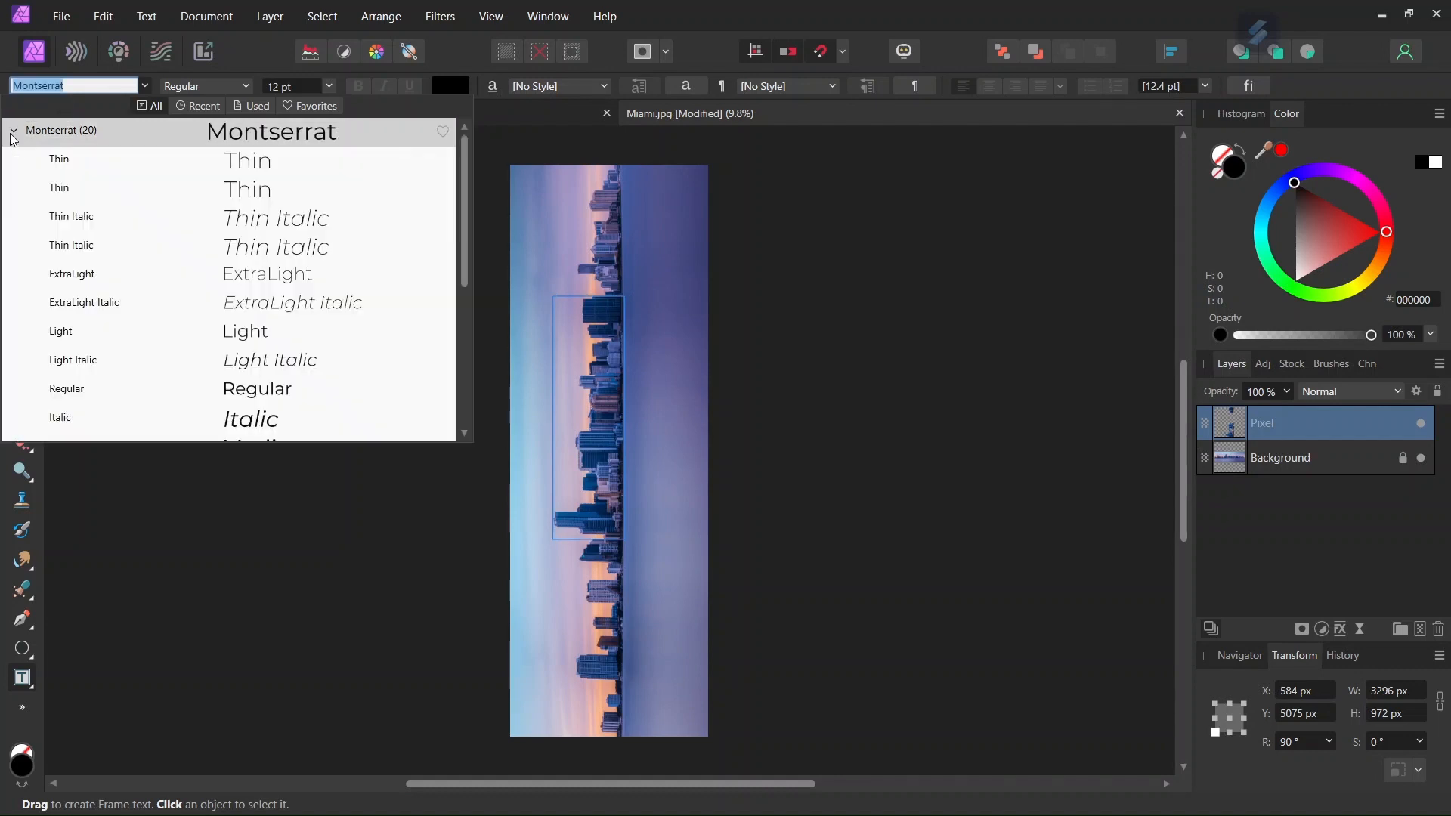
{"action": "scroll", "coordinate": [96, 241], "scroll_direction": "down", "scroll_amount": 3}
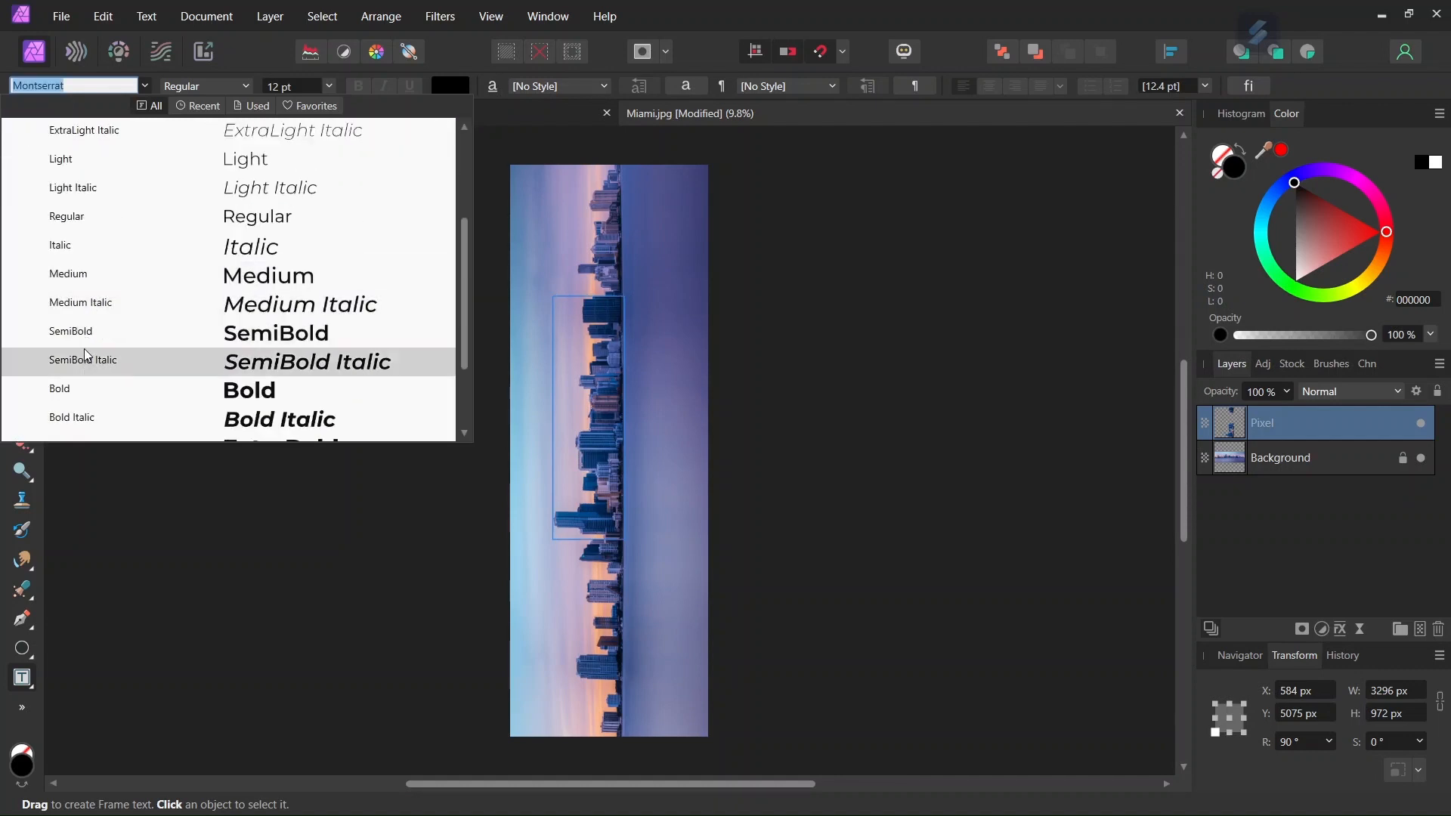
{"action": "left_click", "coordinate": [80, 387]}
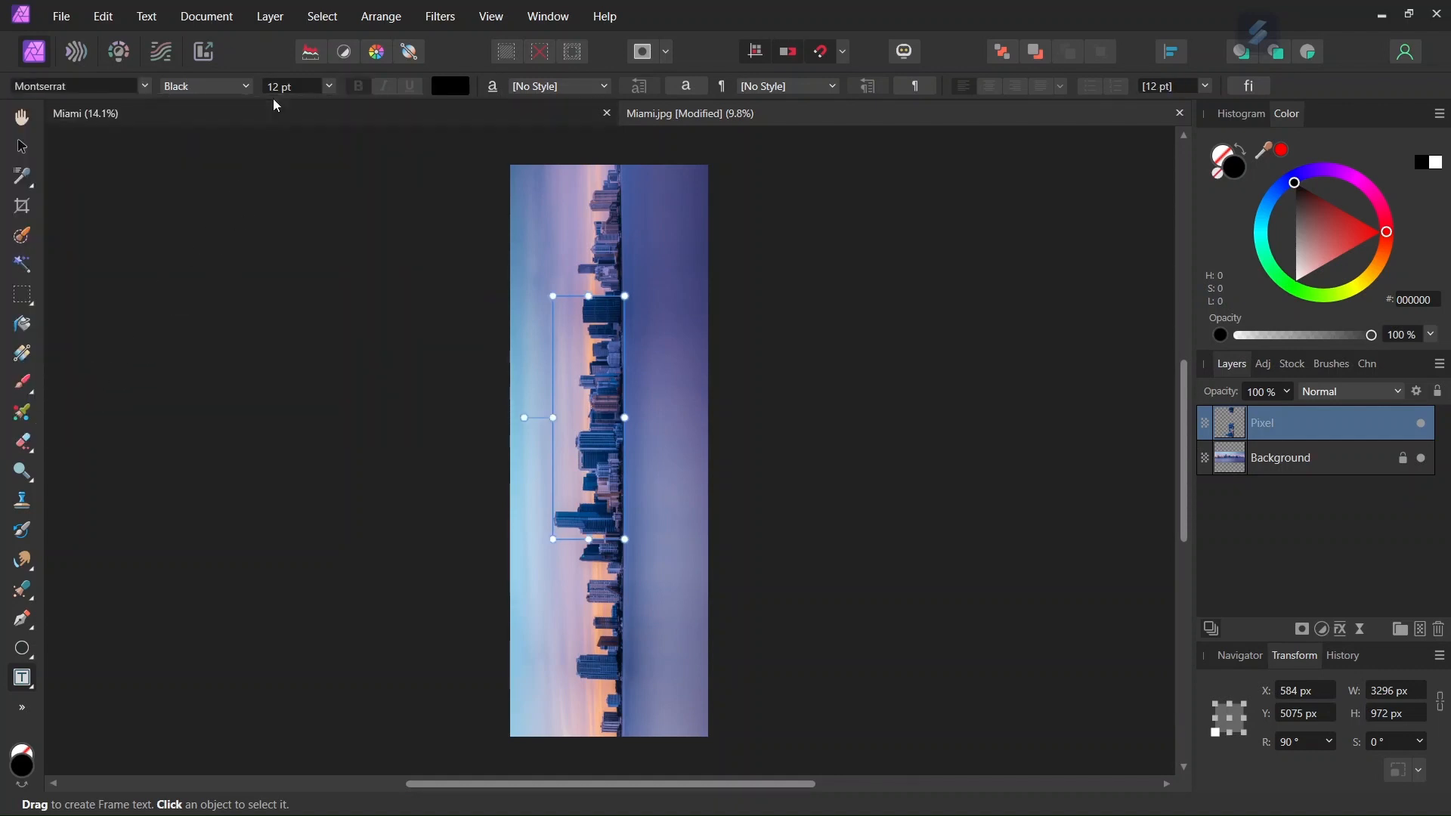
Set the text size to 750 pt and the text colour to white.
{"action": "left_click", "coordinate": [278, 87]}
{"action": "type", "text": "750"}
{"action": "key", "text": "Return"}
{"action": "left_click", "coordinate": [451, 86]}
{"action": "left_click_drag", "start_coordinate": [419, 192], "coordinate": [397, 405]}
{"action": "left_click", "coordinate": [397, 405]}
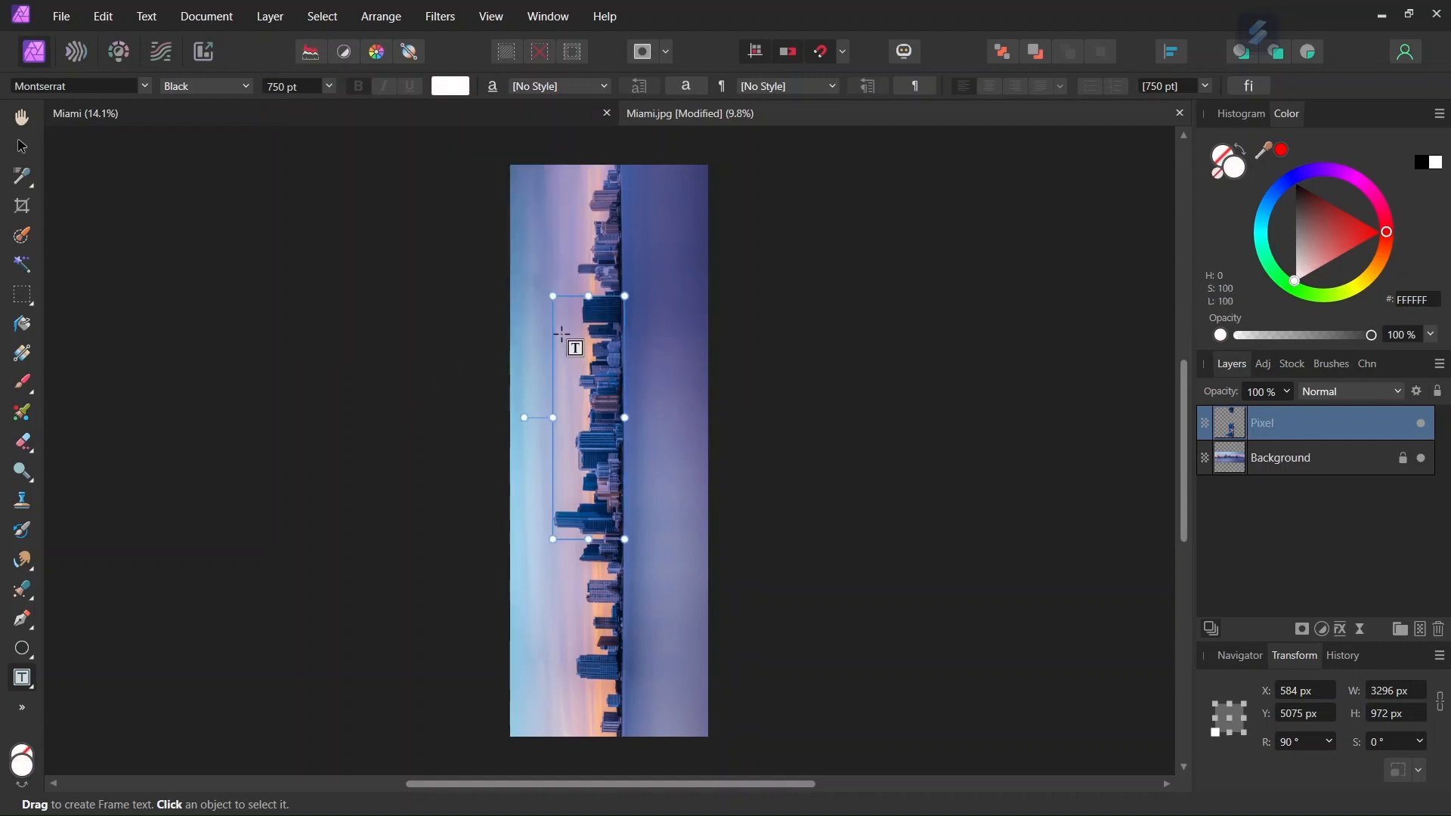
Create a tall text frame of about 799 × 4648 px over the sky beside the buildings and enter MIAMI with one letter per line.
{"action": "left_click_drag", "start_coordinate": [540, 259], "coordinate": [599, 603]}
{"action": "key", "text": "Escape"}
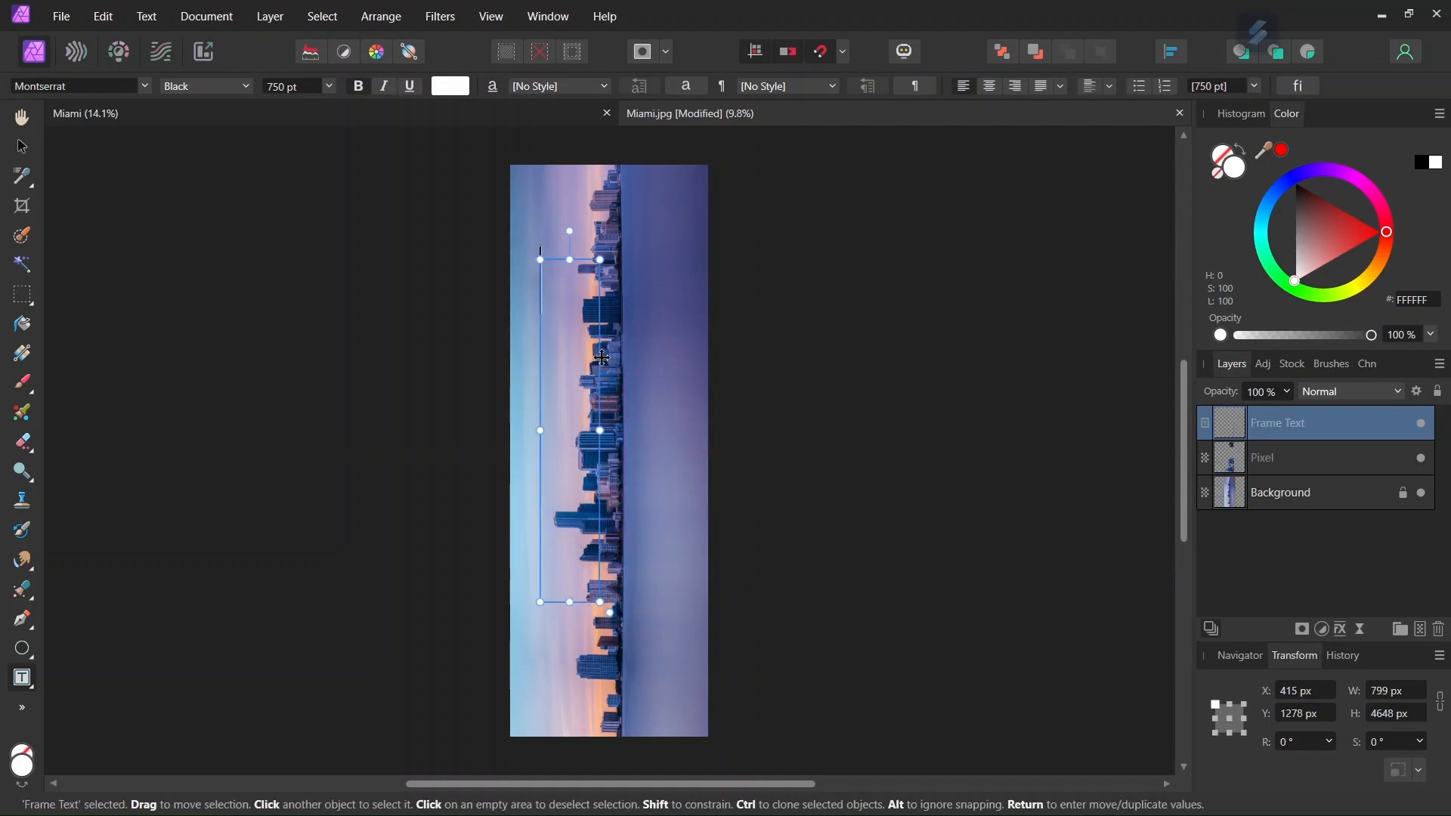
{"action": "type", "text": "M"}
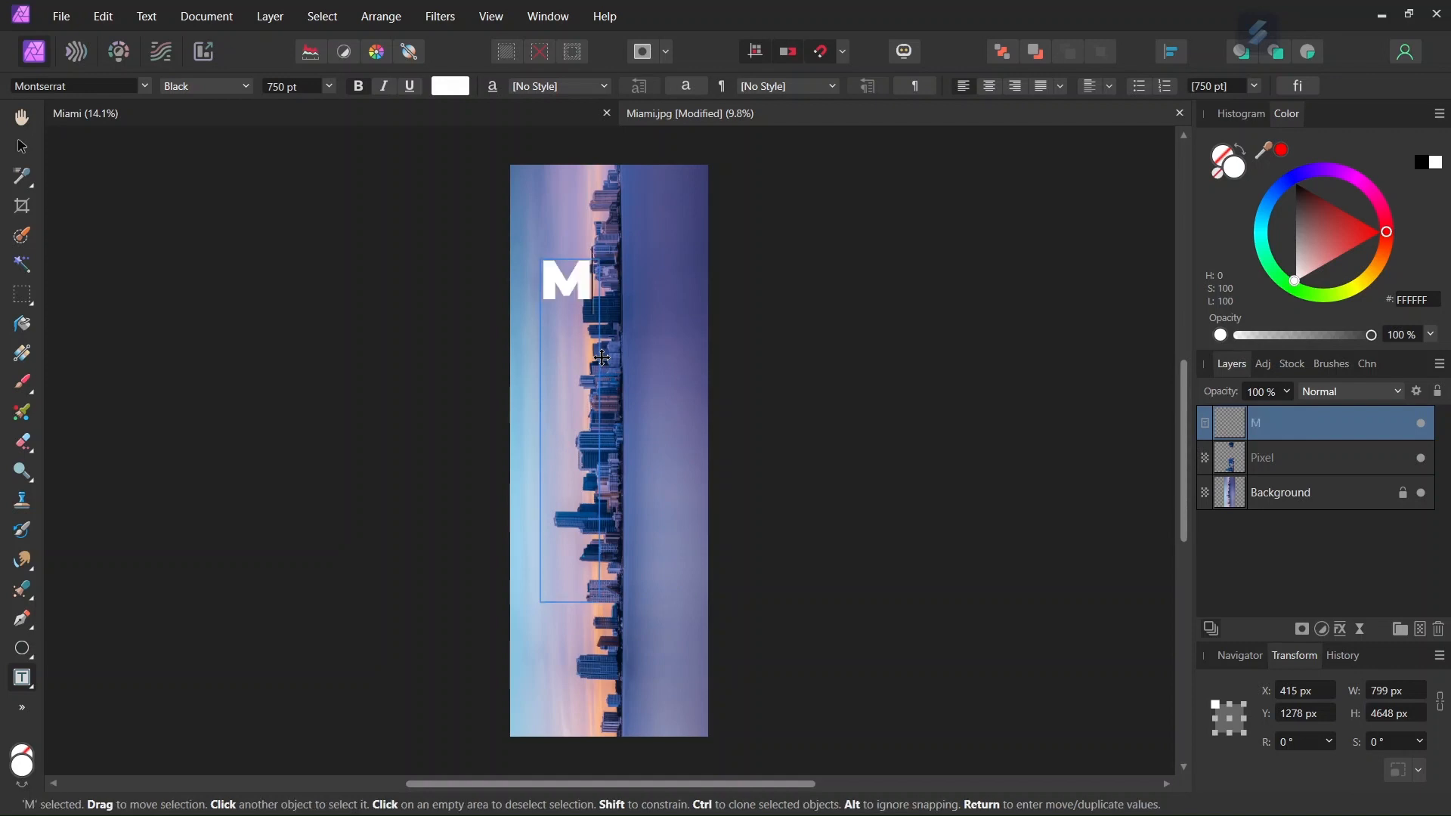
{"action": "key", "text": "Return"}
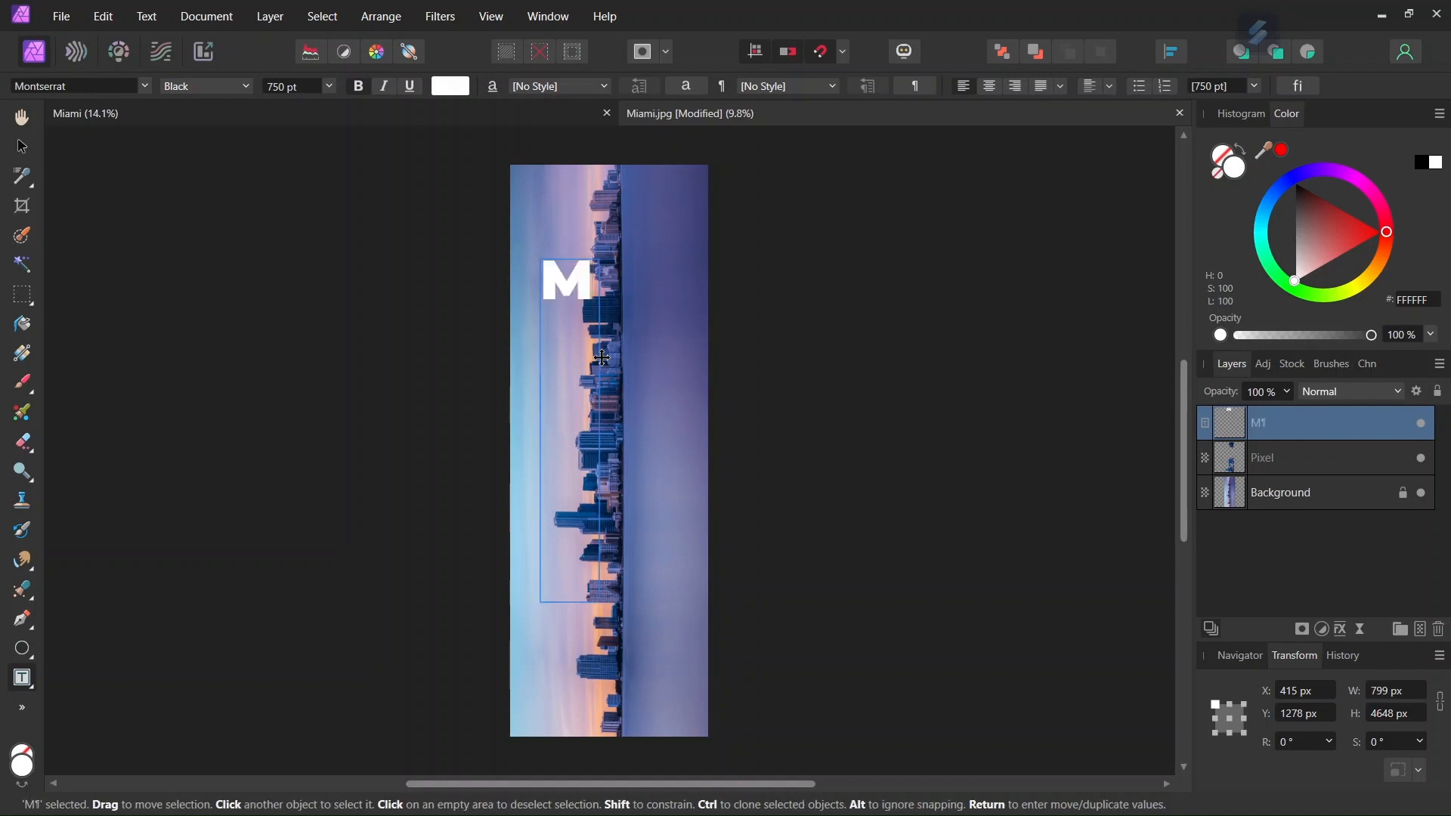
{"action": "type", "text": "I"}
{"action": "key", "text": "Return"}
{"action": "type", "text": "A"}
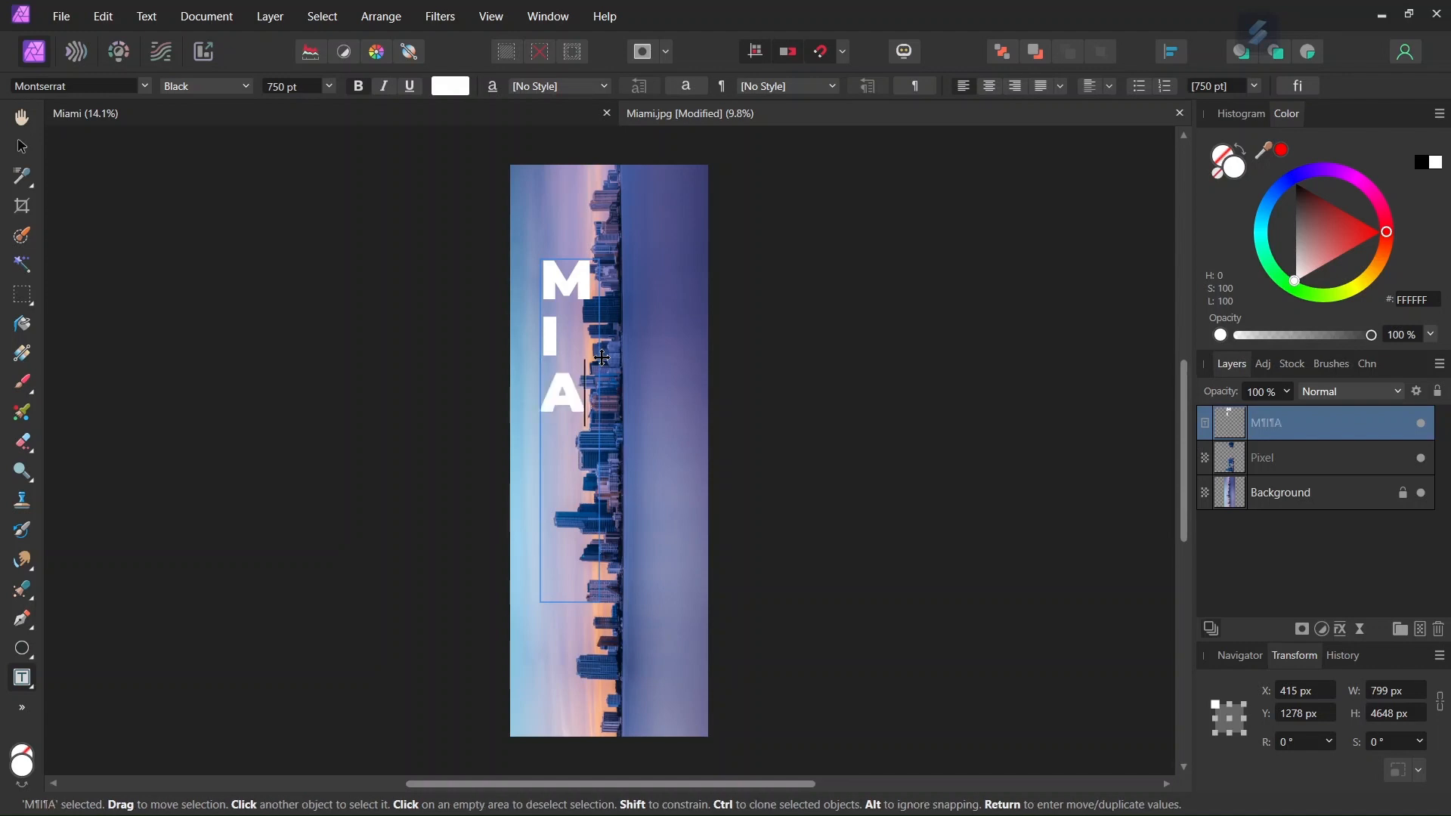
{"action": "key", "text": "Return"}
{"action": "type", "text": "M"}
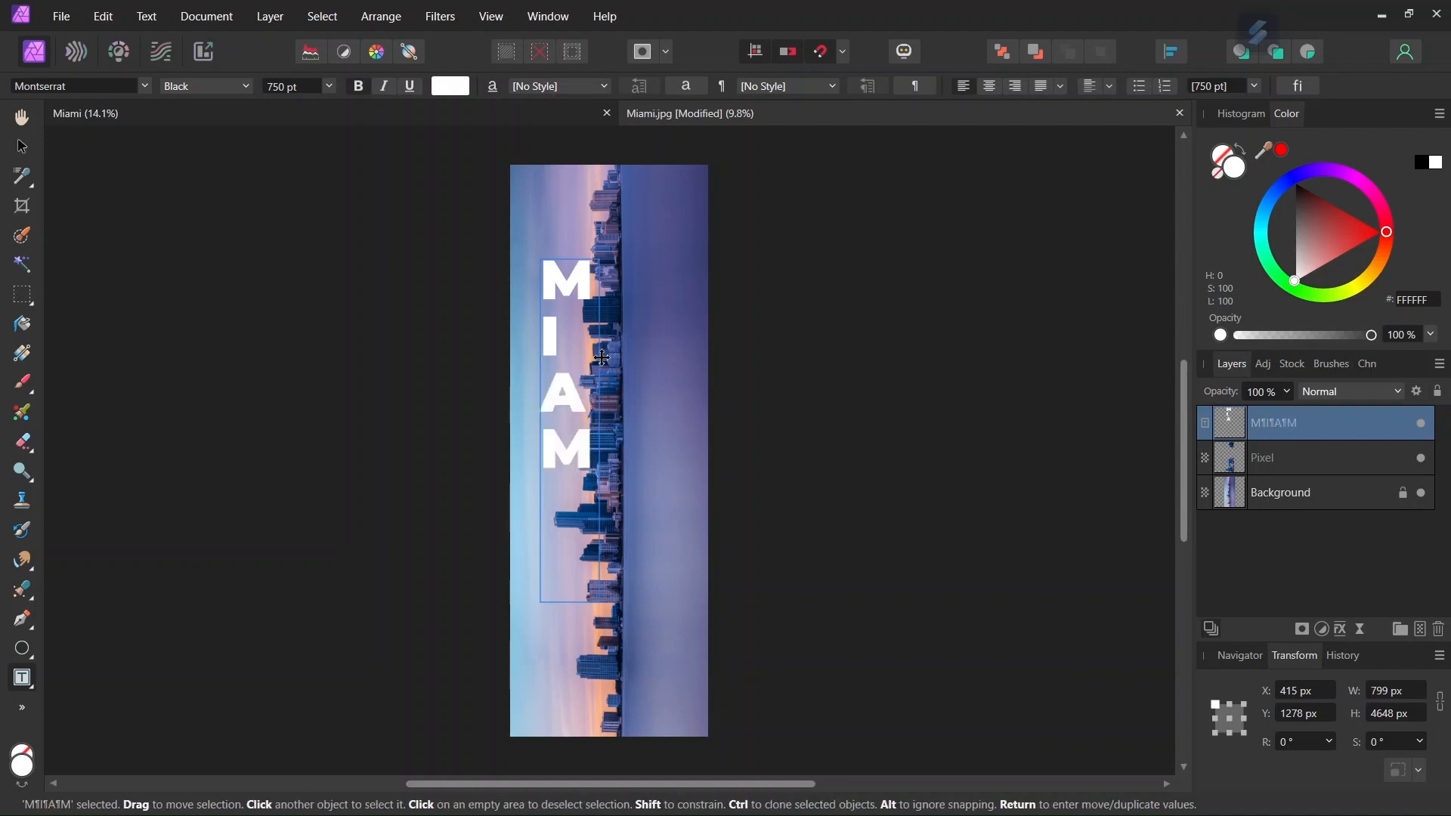
{"action": "key", "text": "Return"}
{"action": "type", "text": "I"}
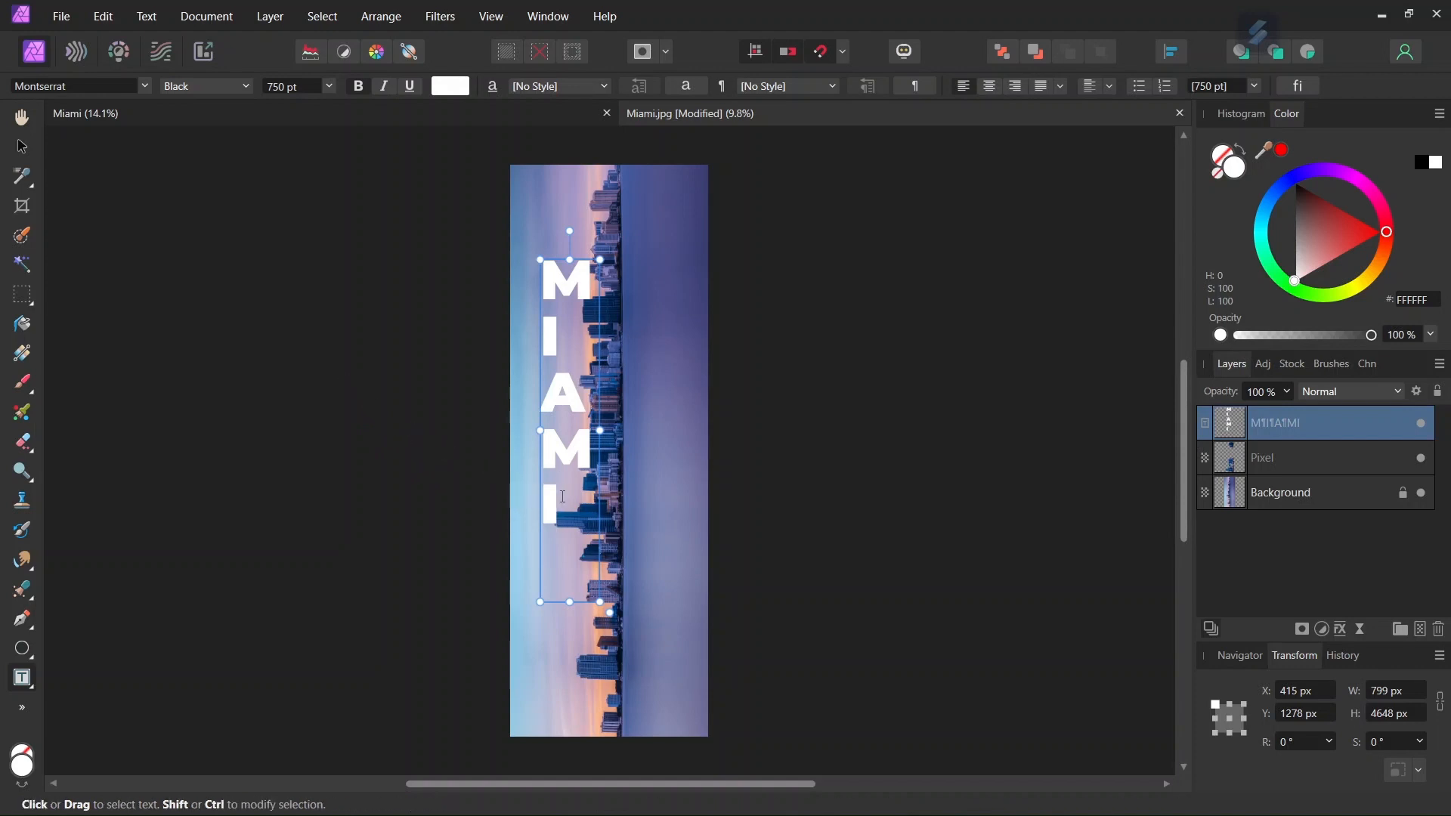
Centre-align all the MIAMI letters and set their space after paragraph to 150 pt.
{"action": "left_click_drag", "start_coordinate": [560, 526], "coordinate": [508, 295]}
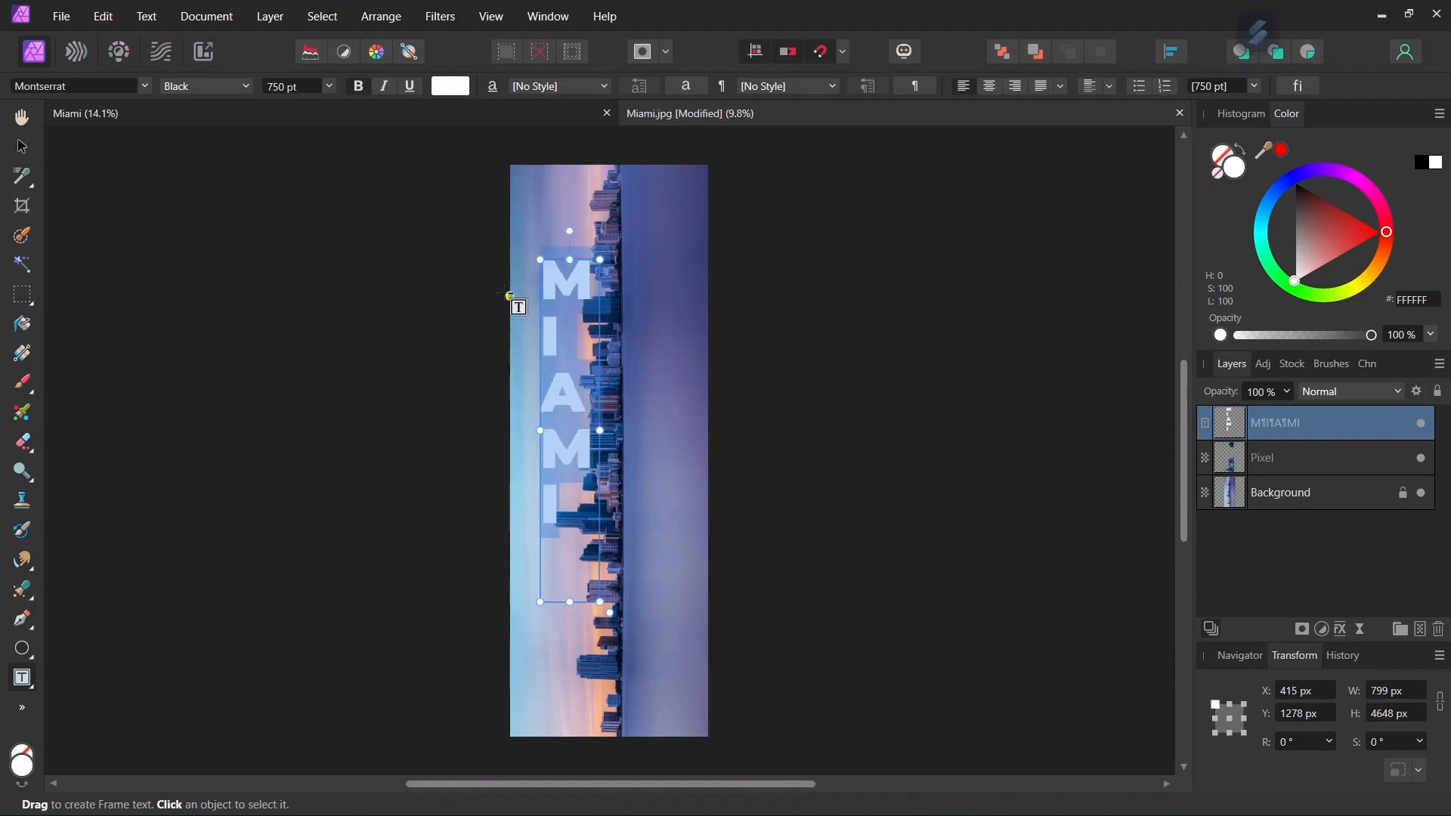
{"action": "left_click", "coordinate": [990, 87]}
{"action": "left_click", "coordinate": [722, 85]}
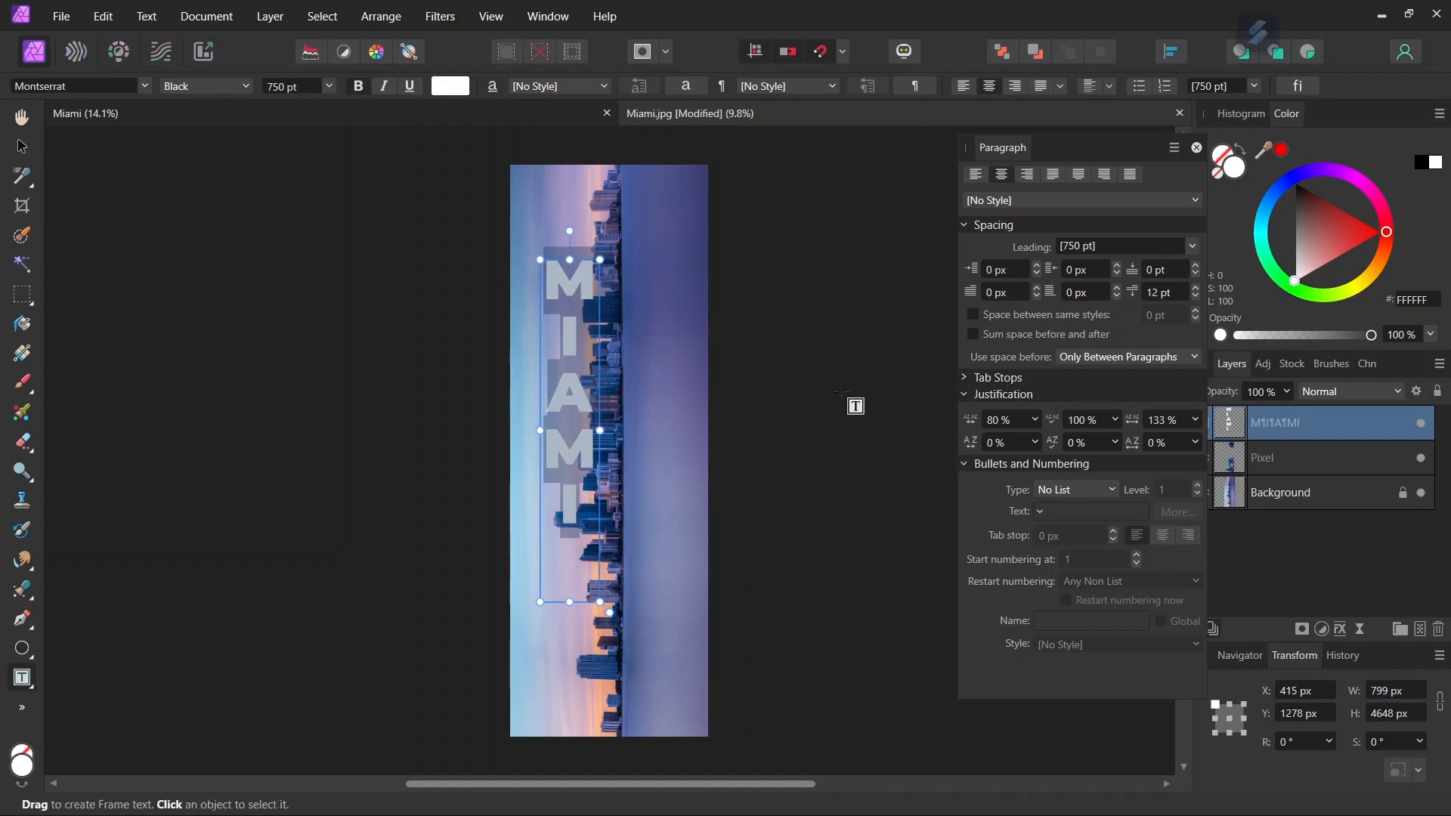
{"action": "left_click", "coordinate": [1150, 294]}
{"action": "type", "text": "150"}
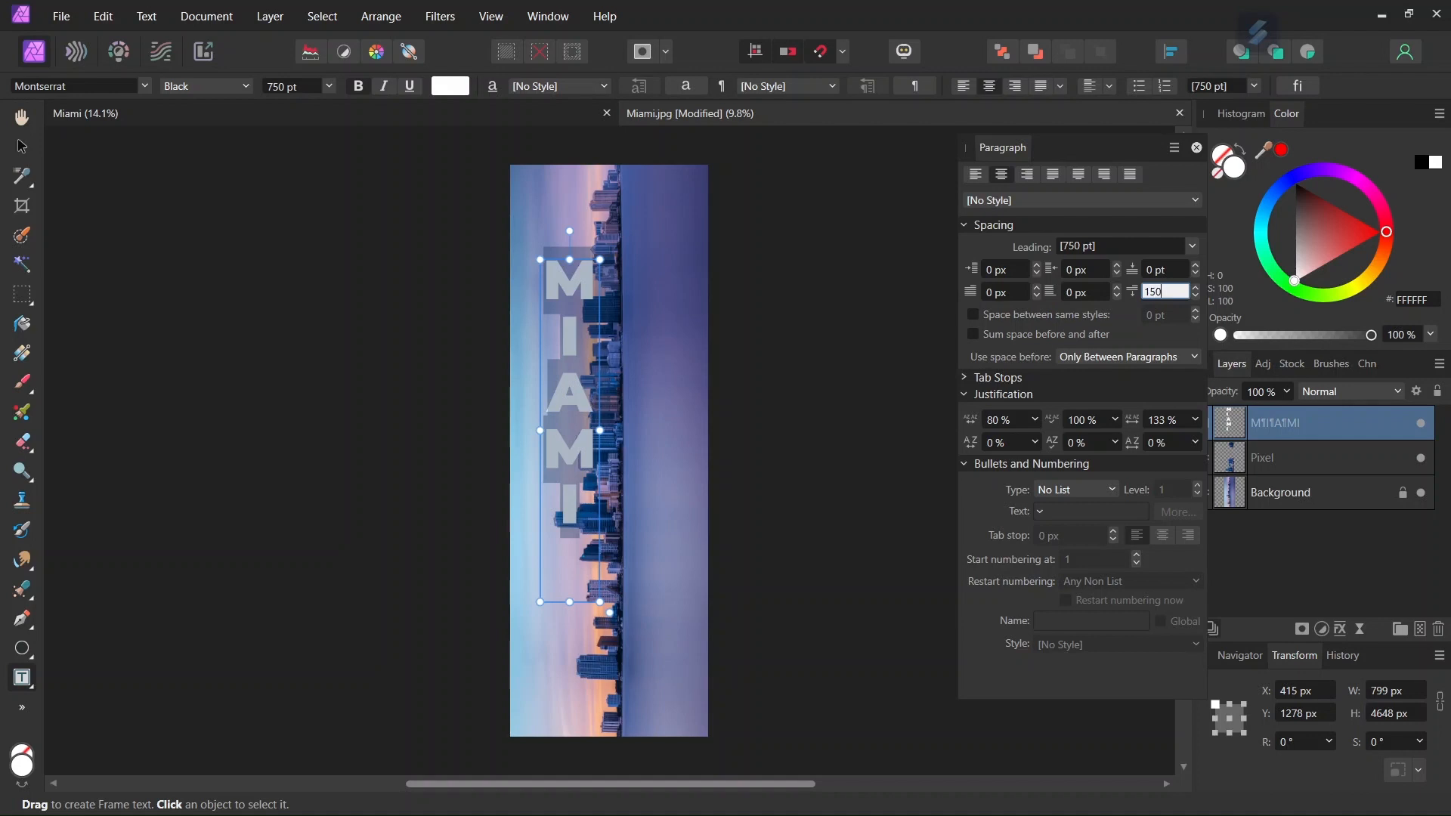
{"action": "key", "text": "Return"}
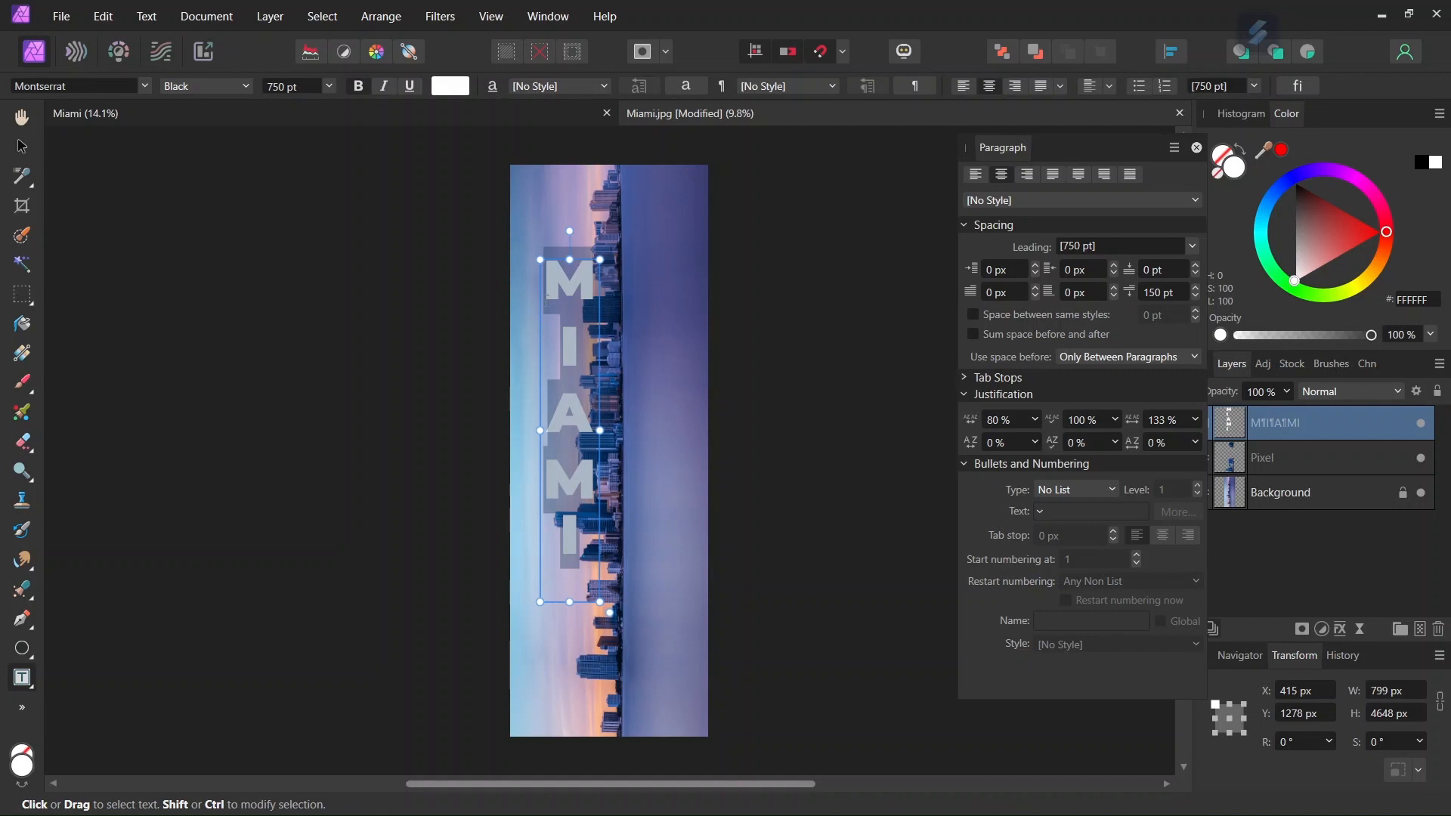
{"action": "left_click", "coordinate": [1199, 149]}
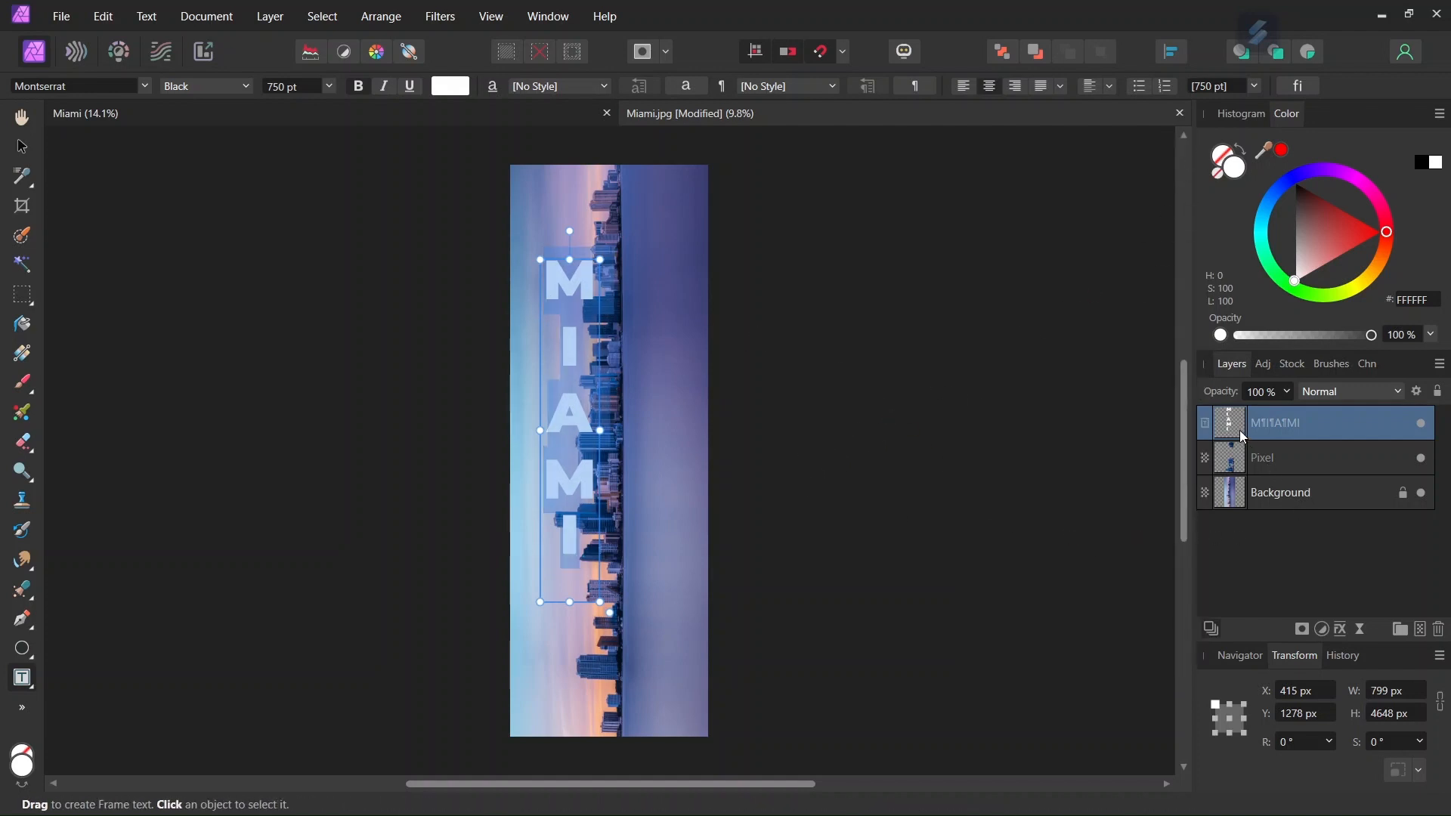
Move the MIAMI text layer beneath the cut-out buildings layer and reposition the text to about X 379 px, Y 1692 px.
{"action": "left_click_drag", "start_coordinate": [1261, 420], "coordinate": [1262, 464]}
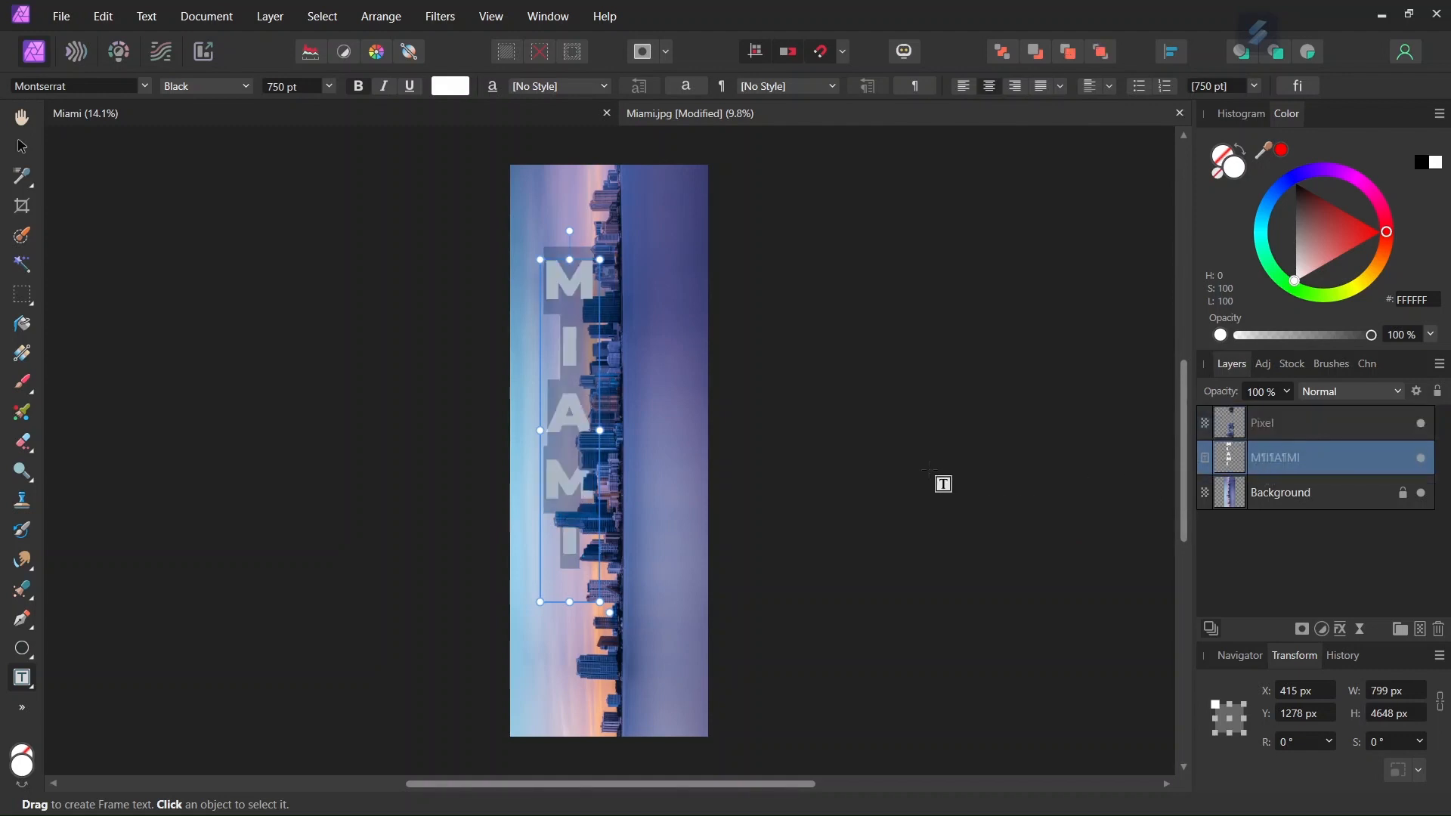
{"action": "left_click", "coordinate": [22, 148]}
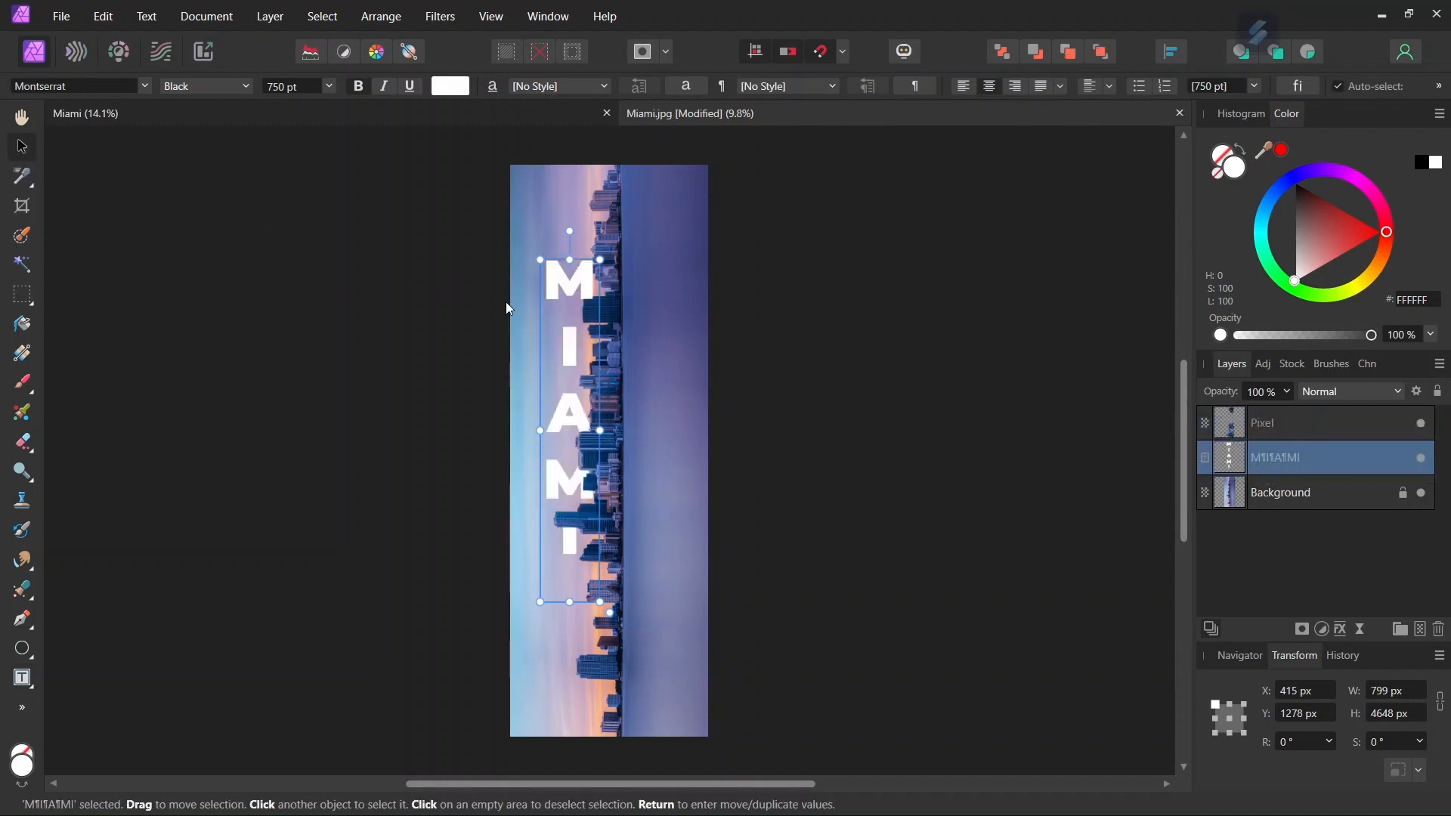
{"action": "left_click_drag", "start_coordinate": [570, 294], "coordinate": [578, 444]}
{"action": "scroll", "coordinate": [572, 342], "scroll_direction": "up", "scroll_amount": 1}
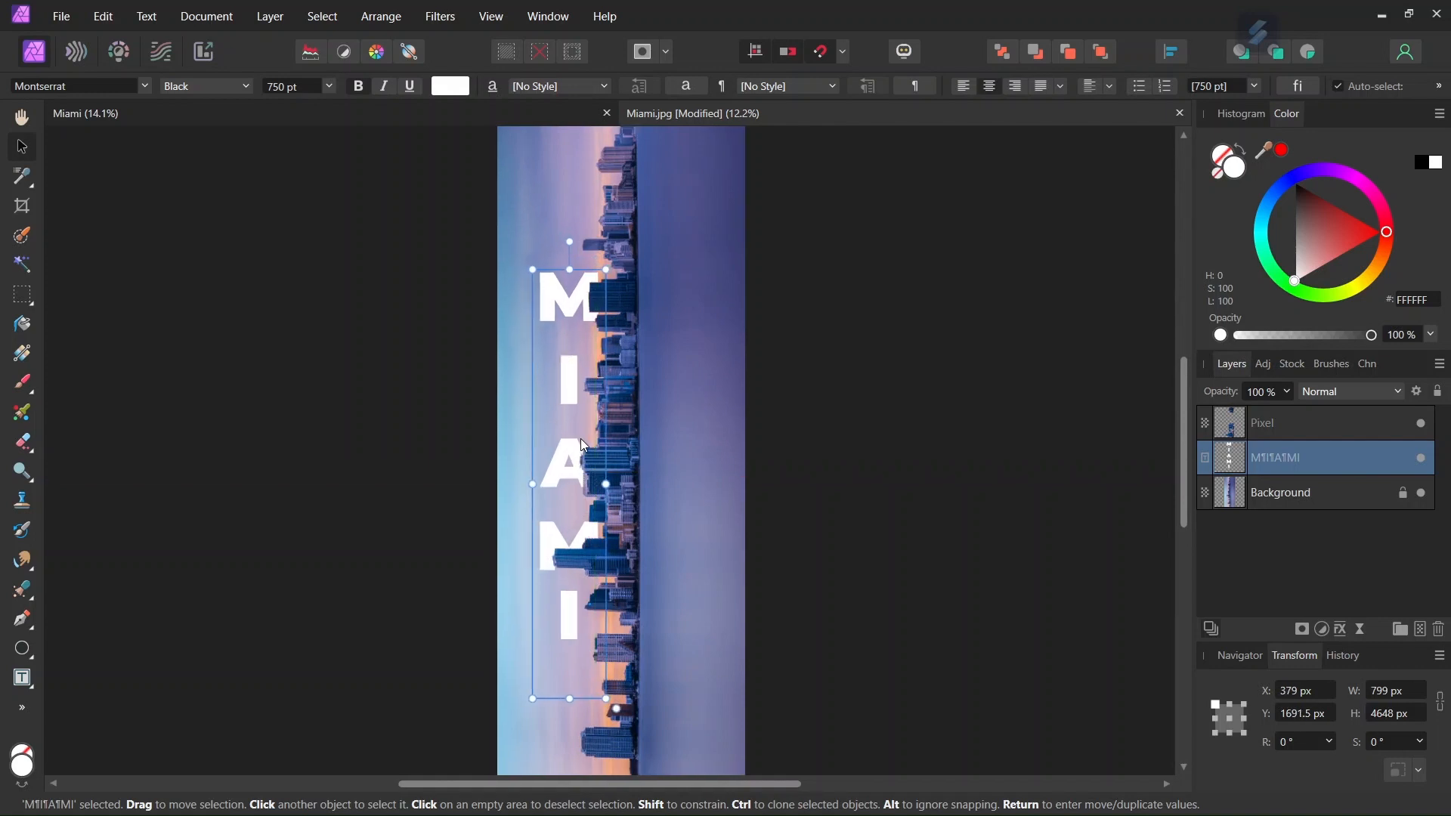
{"action": "scroll", "coordinate": [582, 442], "scroll_direction": "down", "scroll_amount": 1}
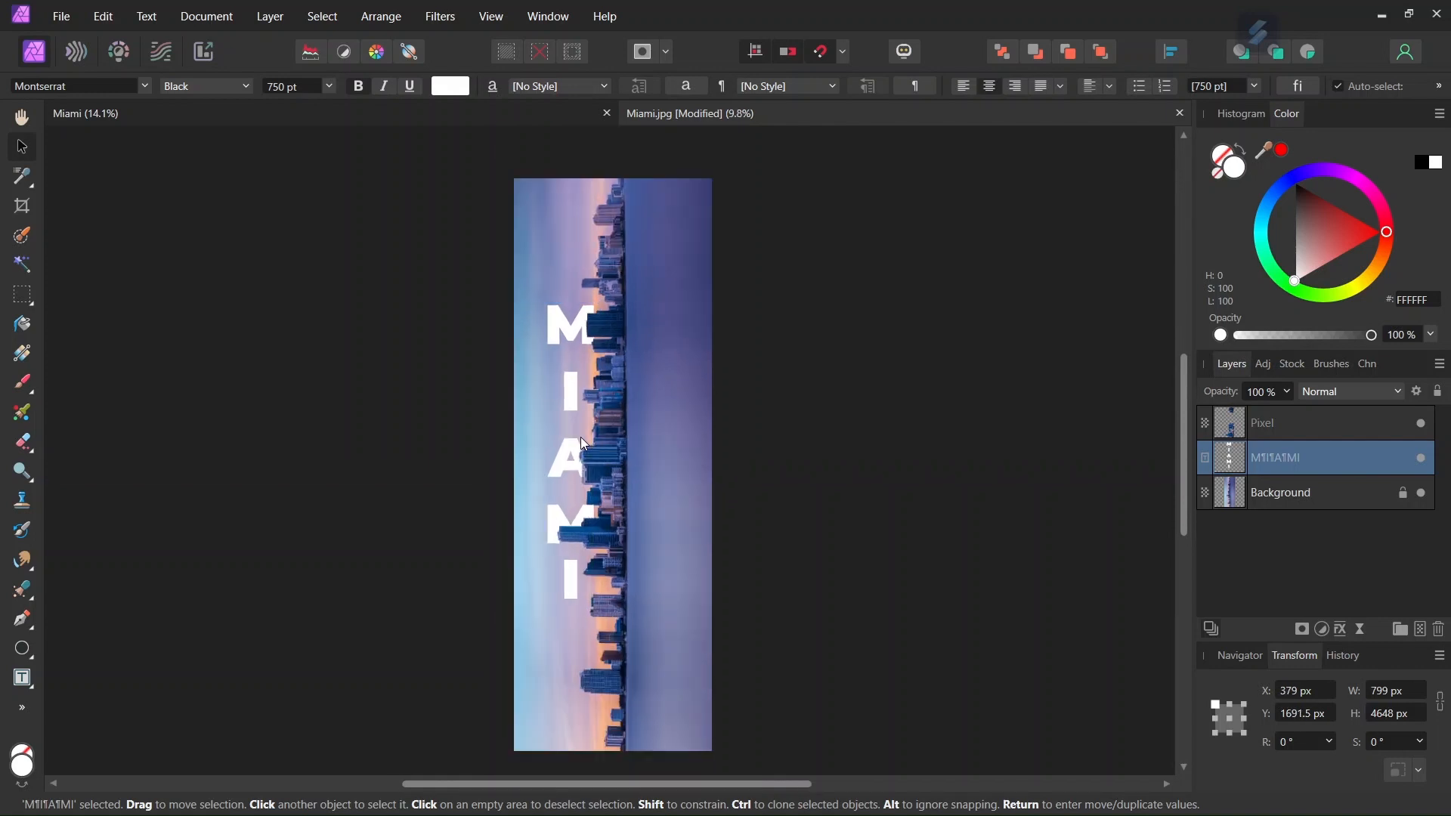